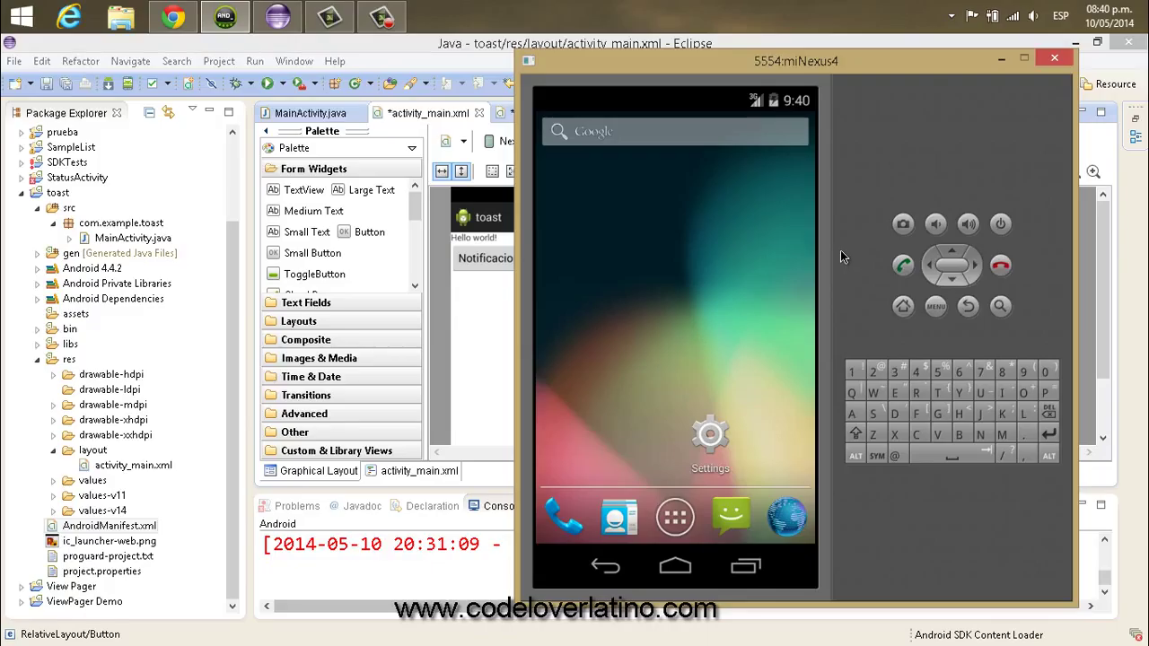
- Switch from the emulator to Eclipse and open the Run Configurations dialog
click(442, 44)
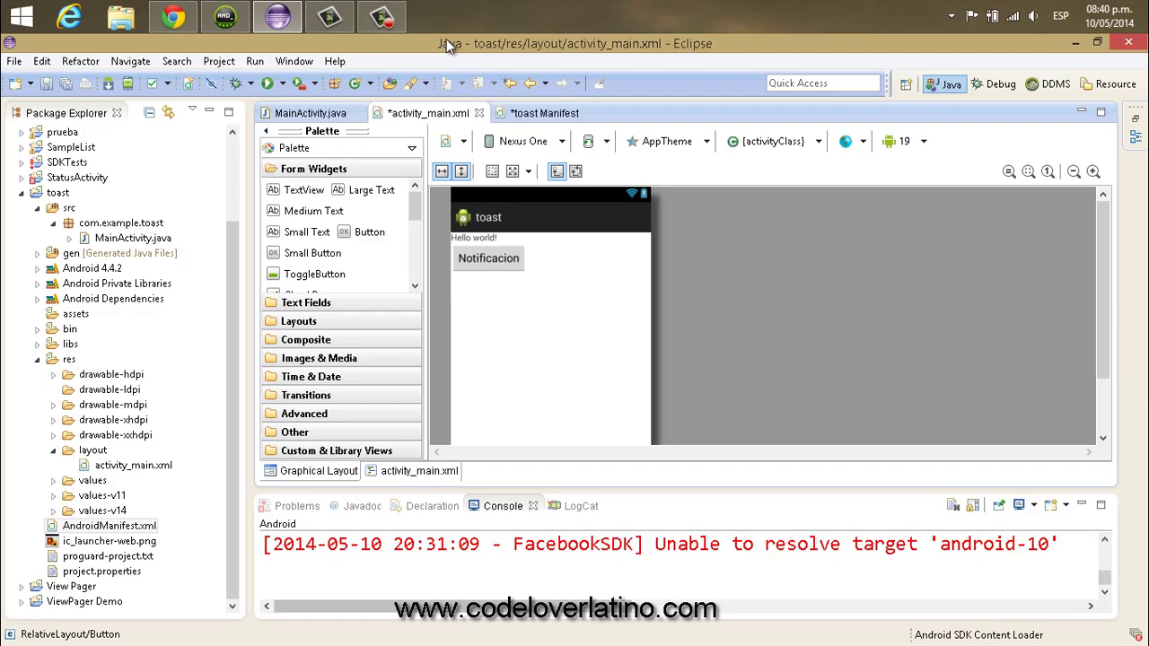
click(225, 17)
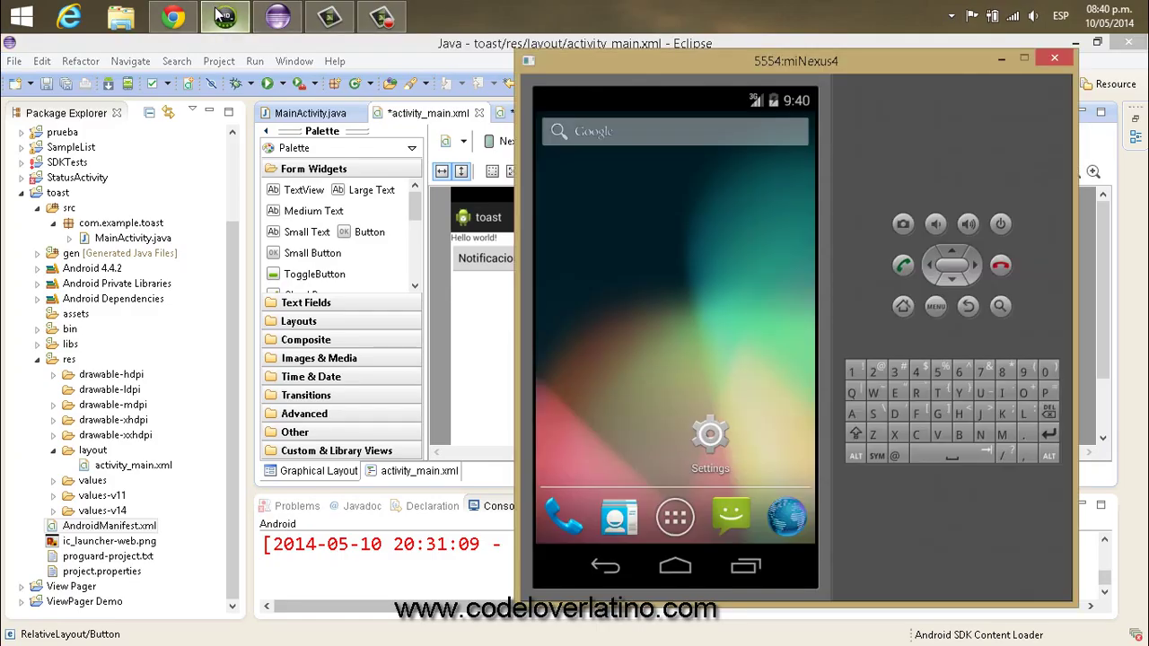
click(325, 40)
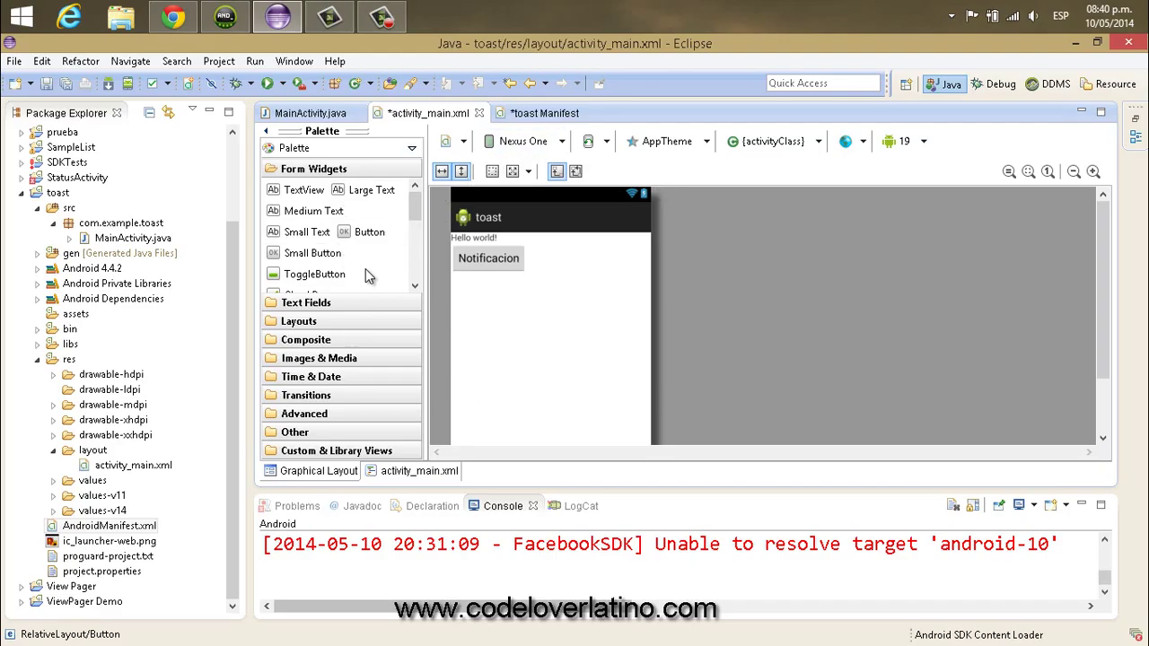
click(281, 84)
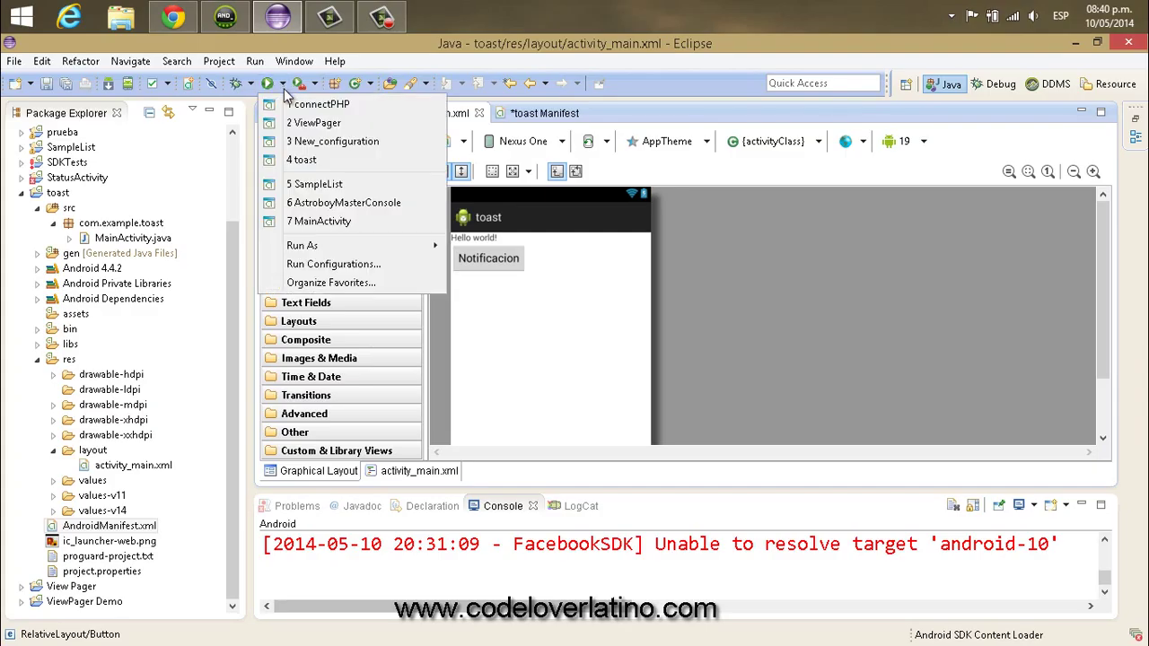
click(328, 264)
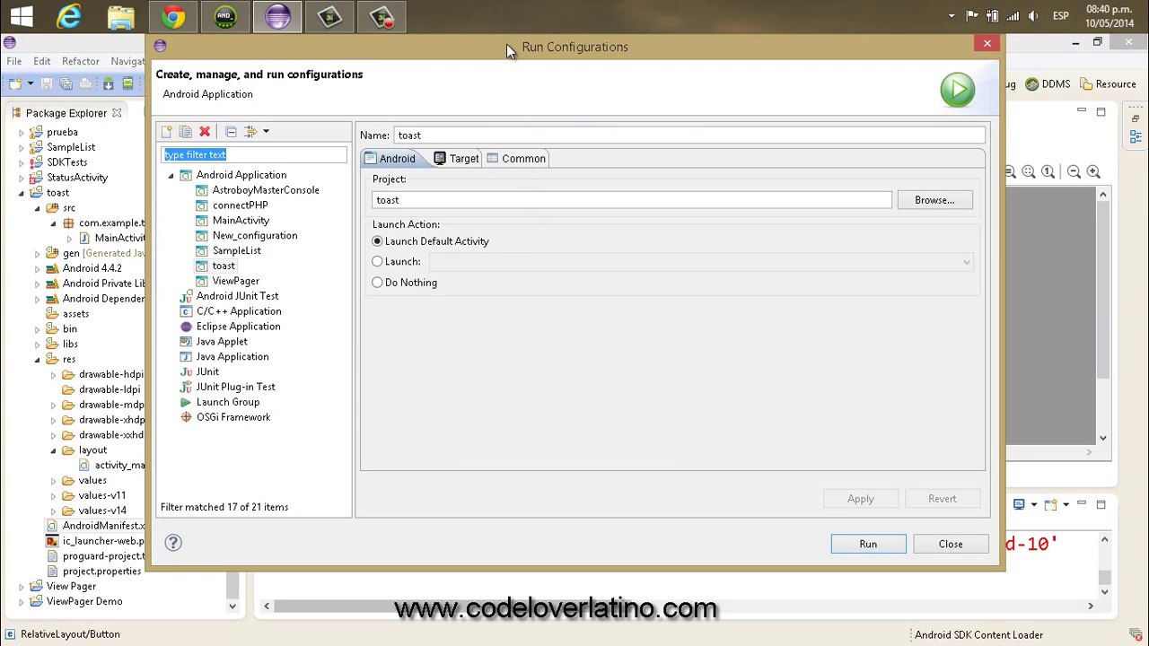
drag(505, 42, 495, 82)
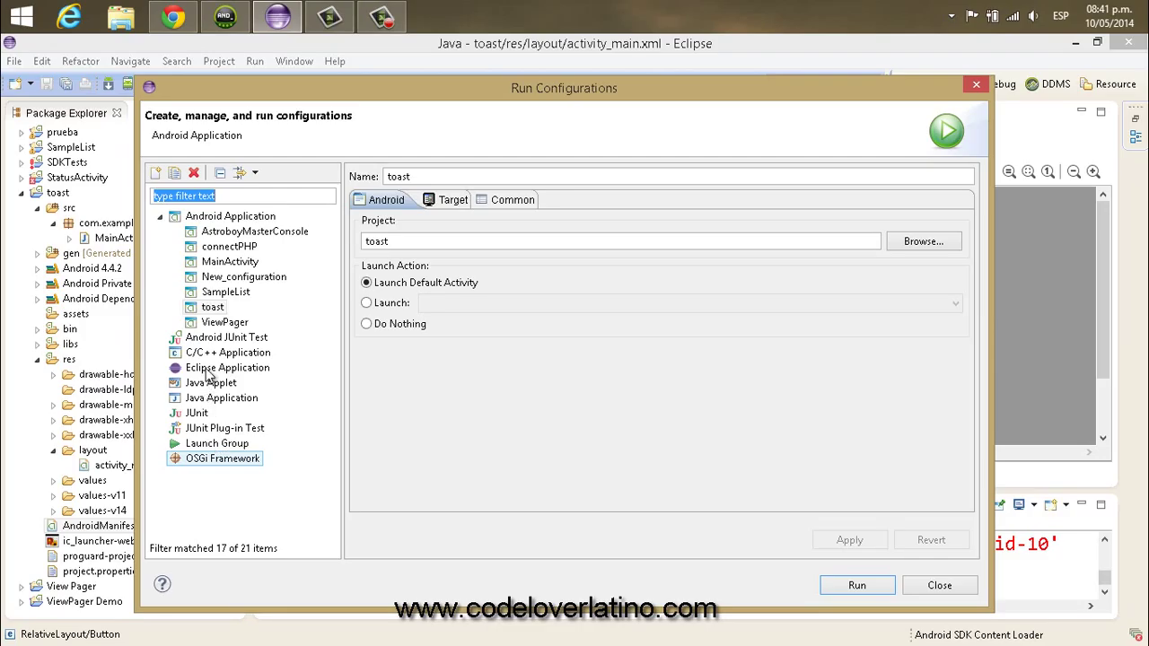
- Create a new Android Application run configuration named prueba_configuracion
click(155, 172)
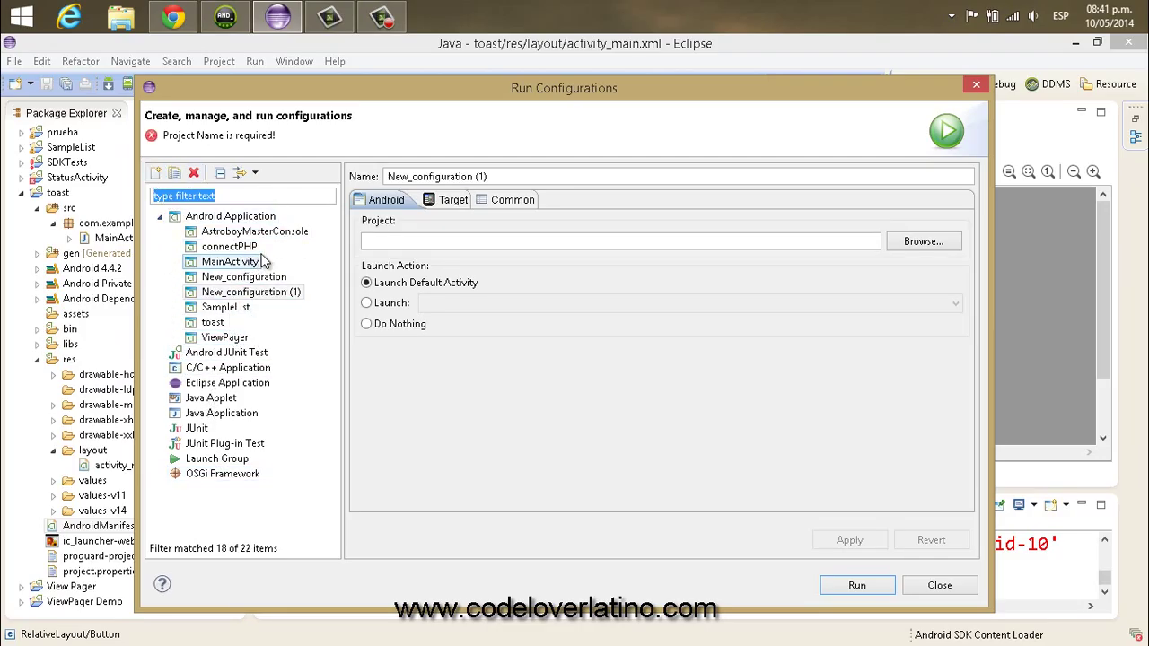
click(502, 176)
key(ctrl+a)
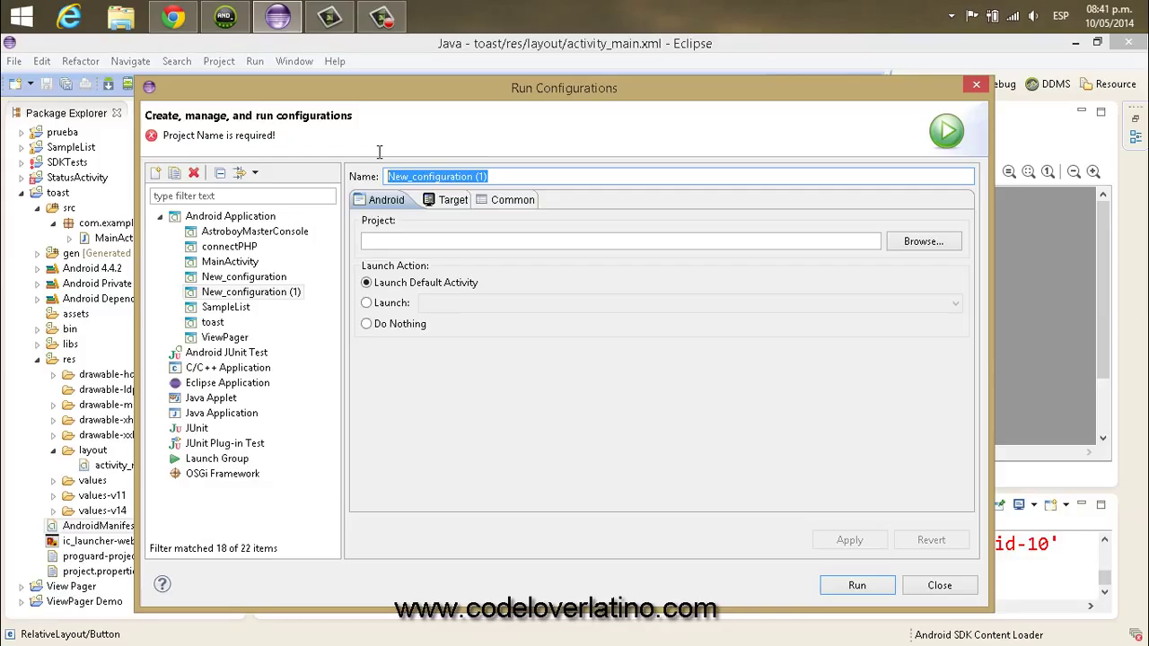
text(prueba)
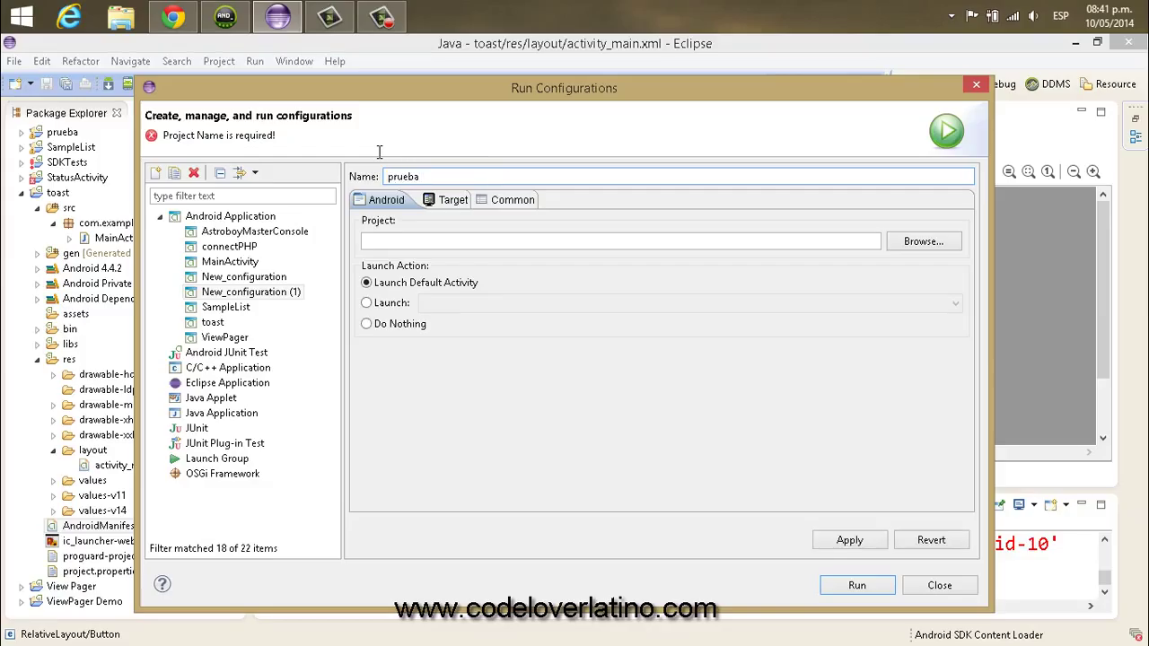
text(_configuracion)
- Look over the Target and Common settings of the new configuration and return to its Android settings
click(427, 242)
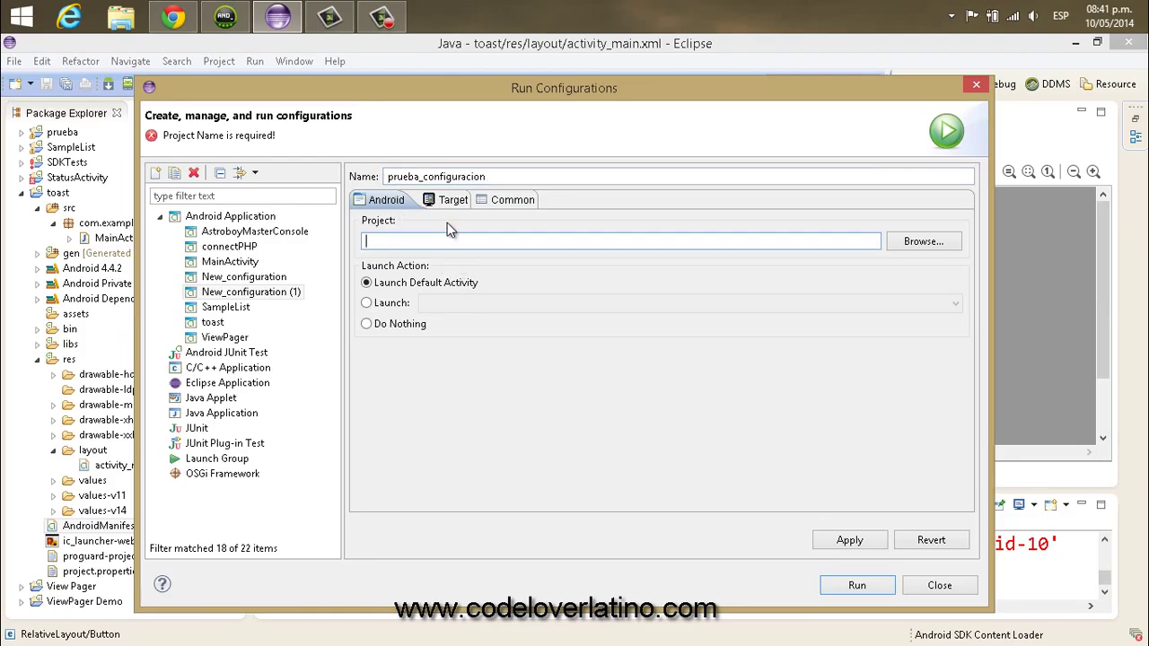
click(448, 199)
click(504, 199)
click(366, 206)
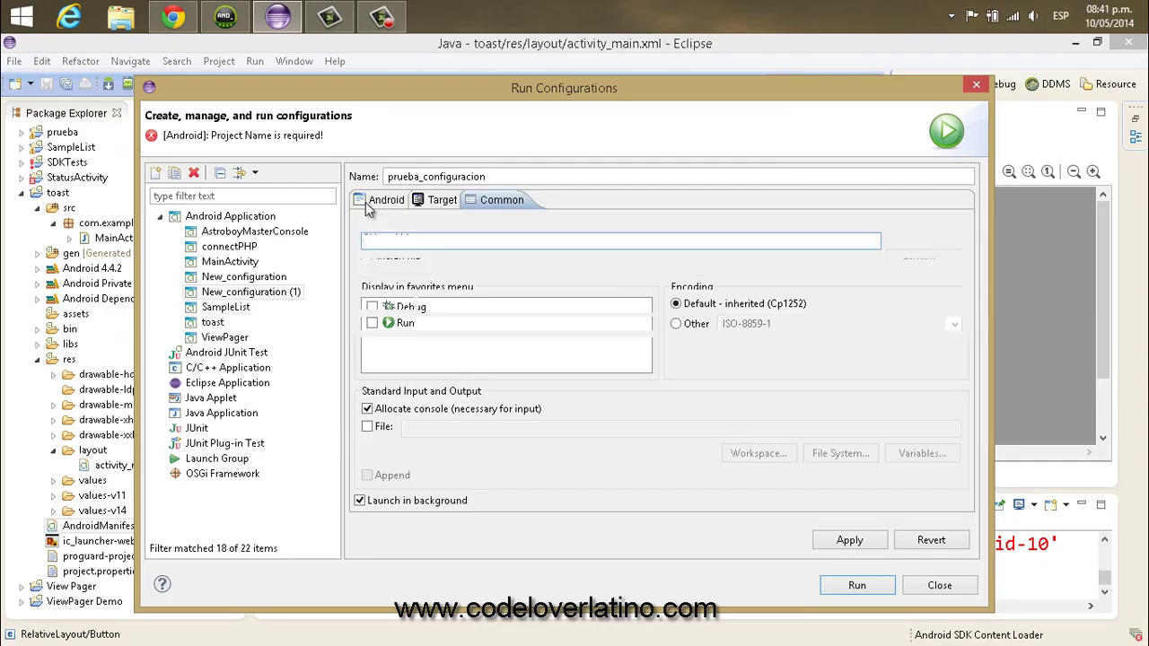
click(432, 204)
click(494, 202)
click(377, 205)
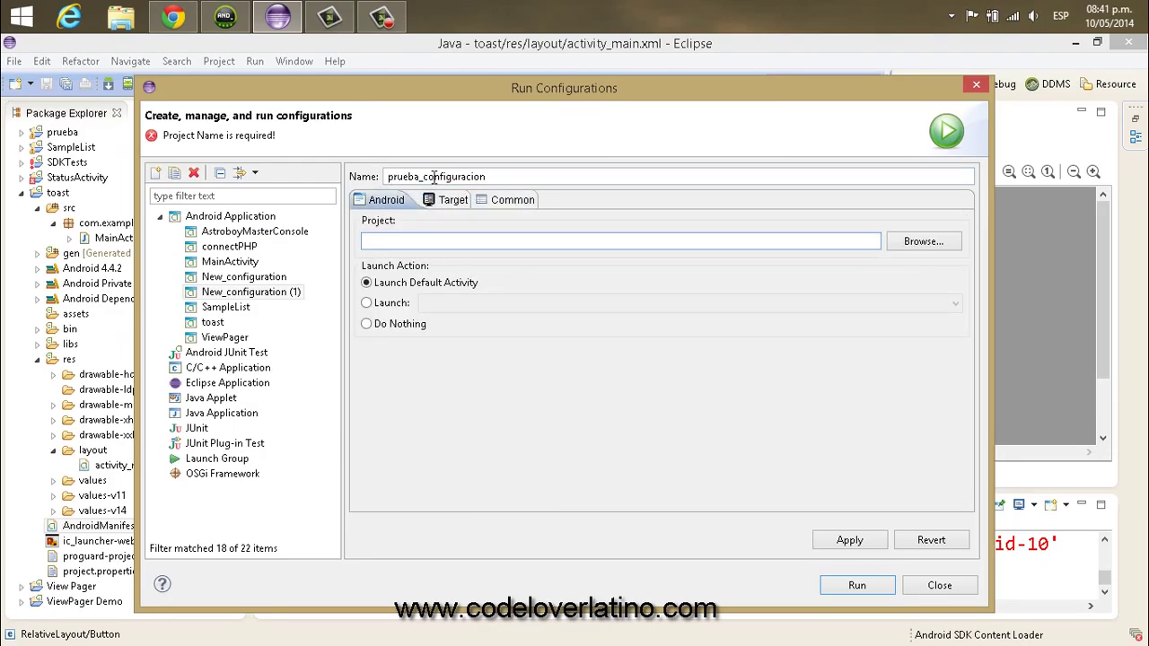
- Choose toast as the project that the prueba_configuracion configuration launches
drag(397, 176, 692, 212)
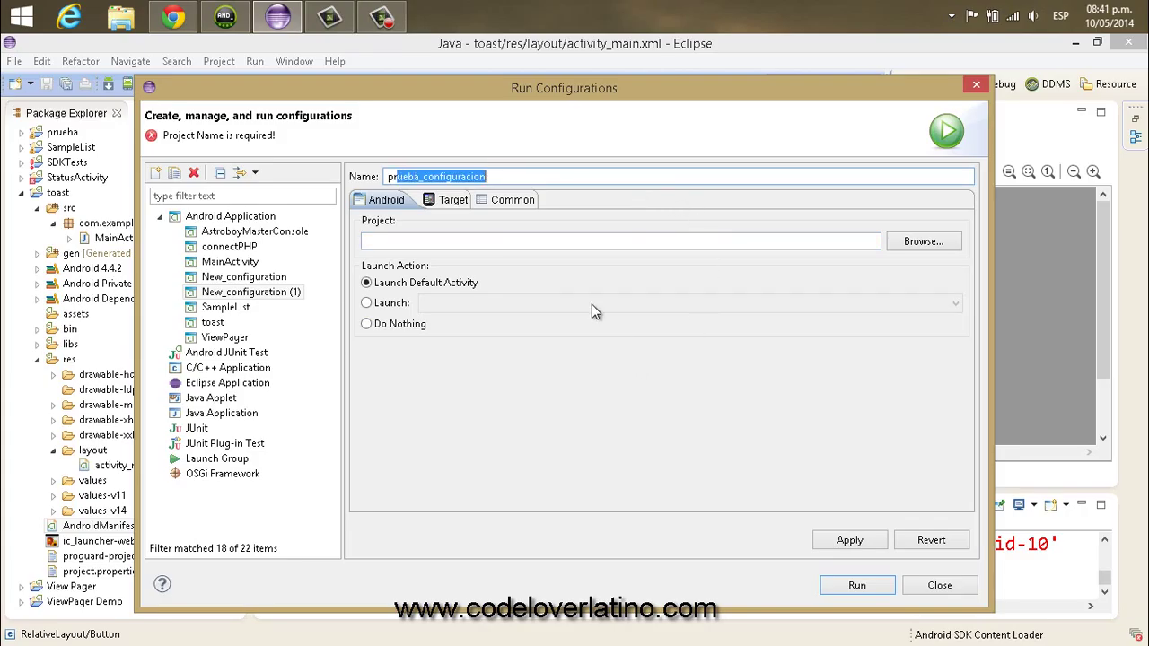
click(379, 238)
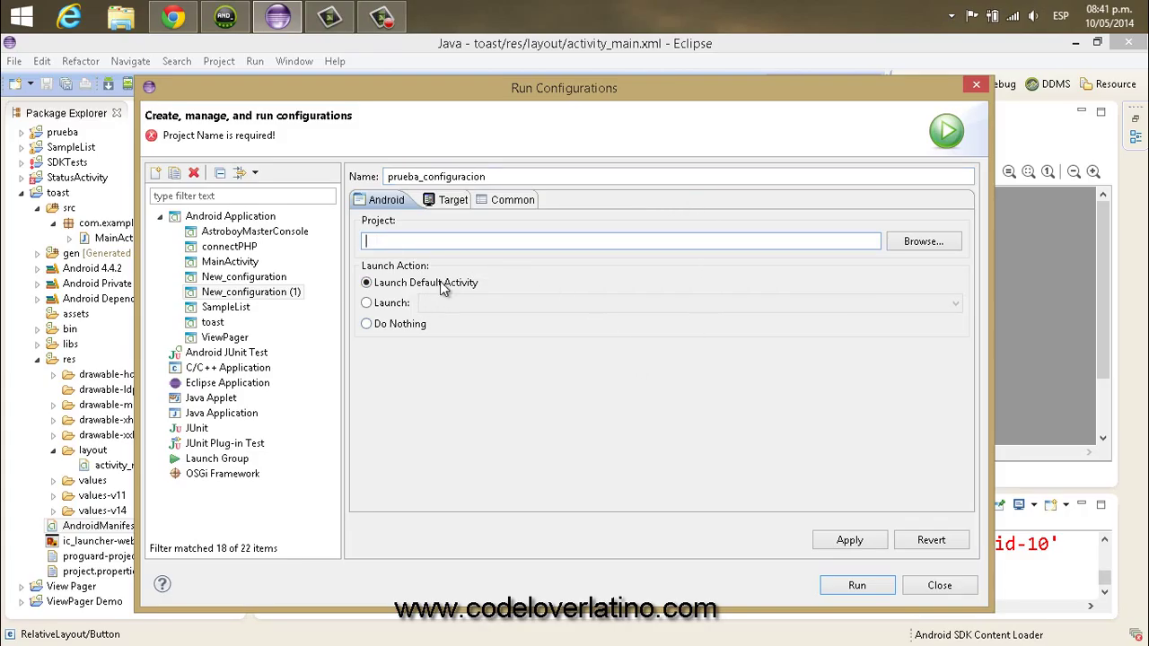
click(927, 246)
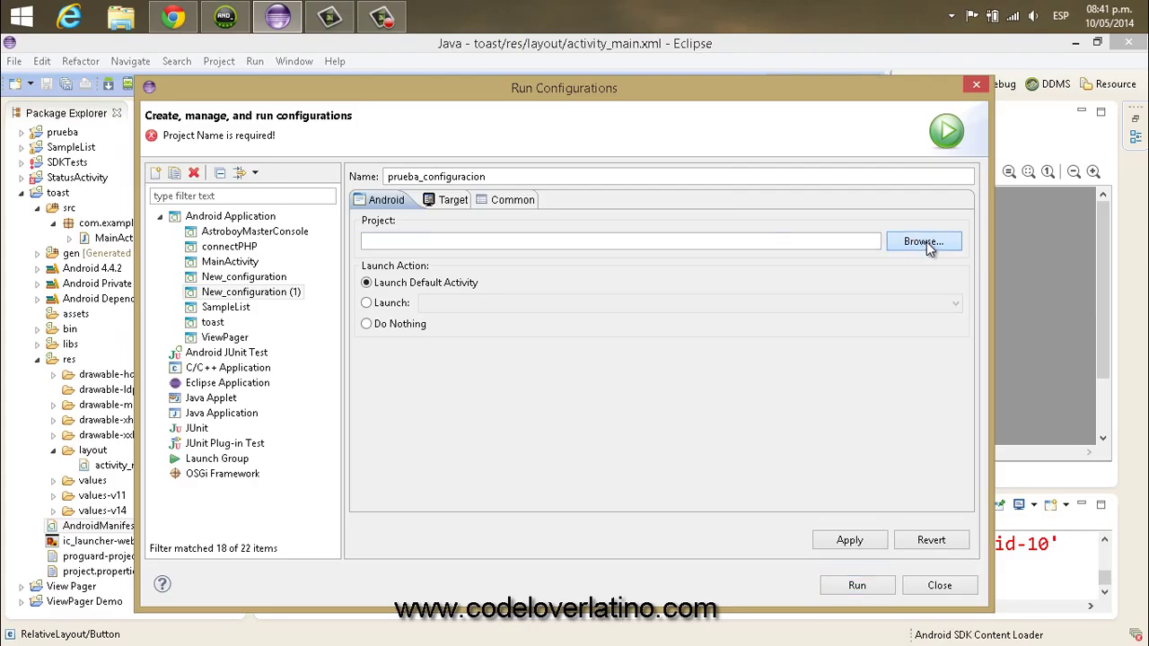
drag(498, 110, 803, 70)
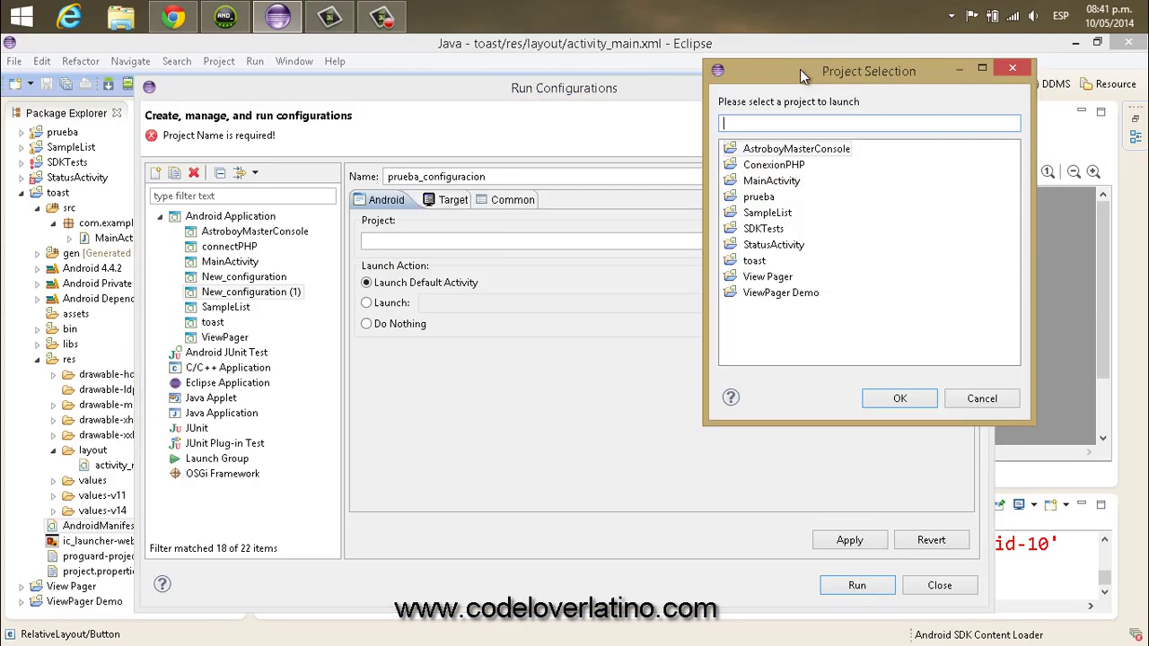
double_click(751, 261)
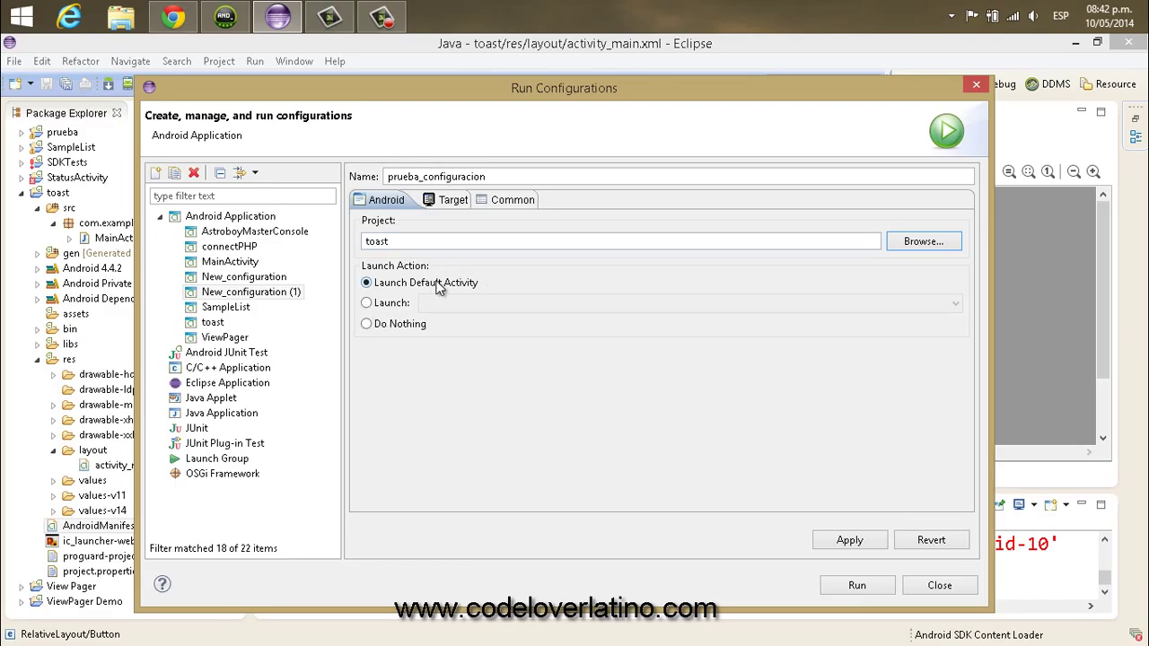
- Try the Launch and Do Nothing launch actions and go back to Launch Default Activity
drag(297, 95, 374, 90)
click(404, 297)
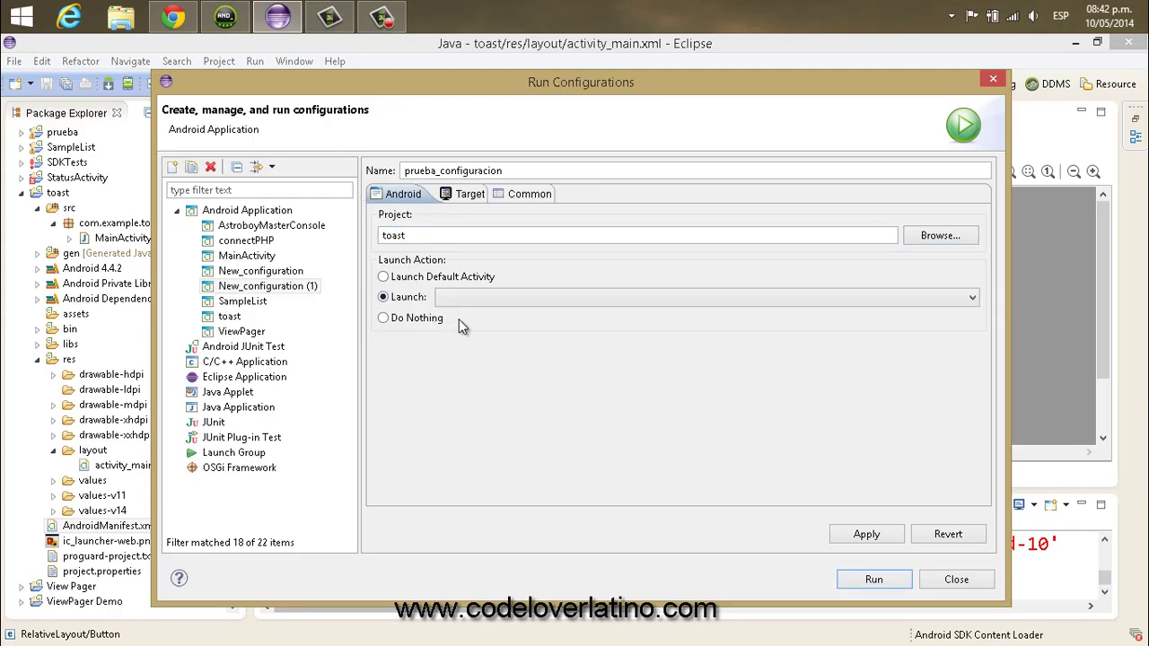
click(481, 299)
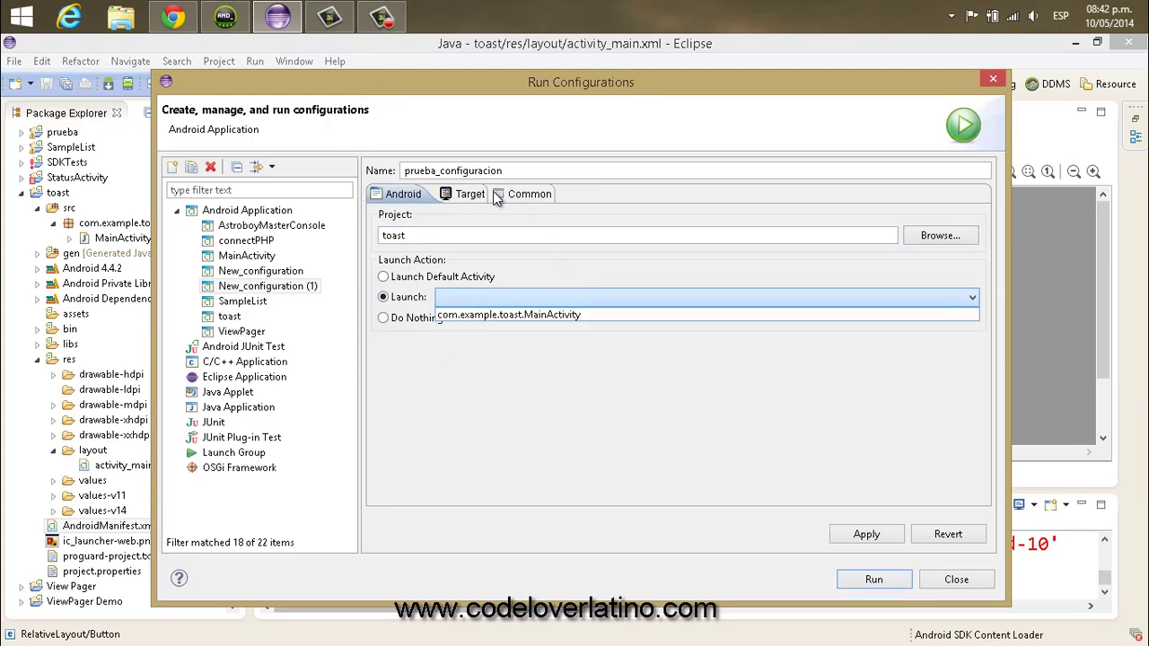
click(556, 398)
click(414, 318)
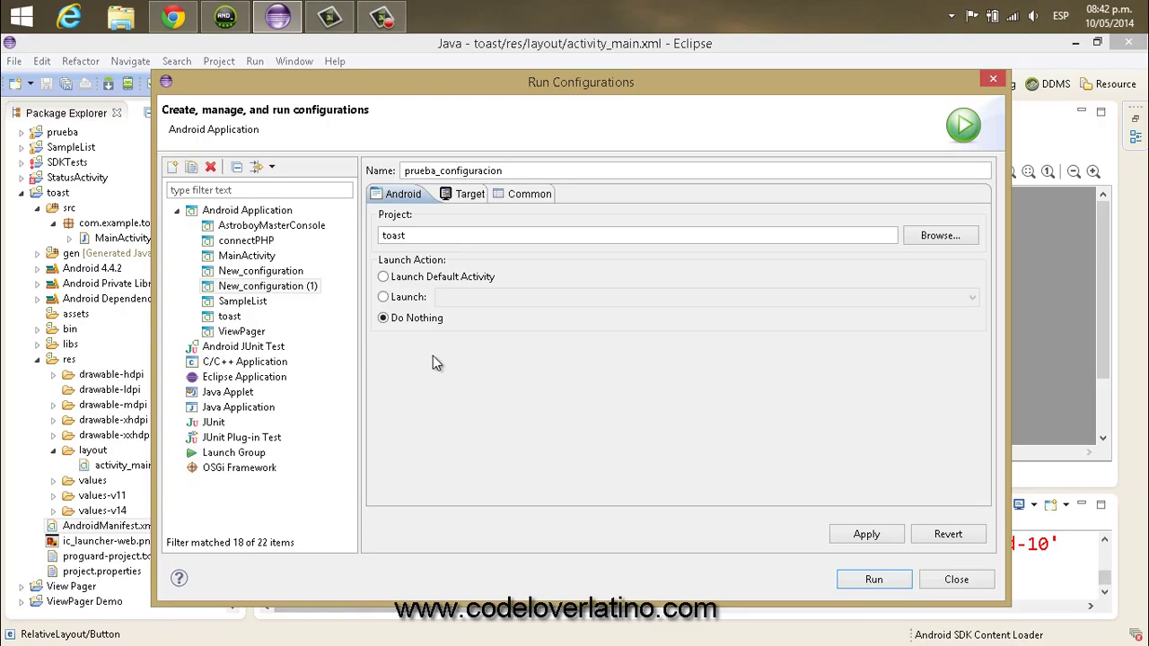
click(418, 278)
- Try the deployment target modes of the configuration and view the device choices for launching on all compatible devices/AVD's
click(461, 196)
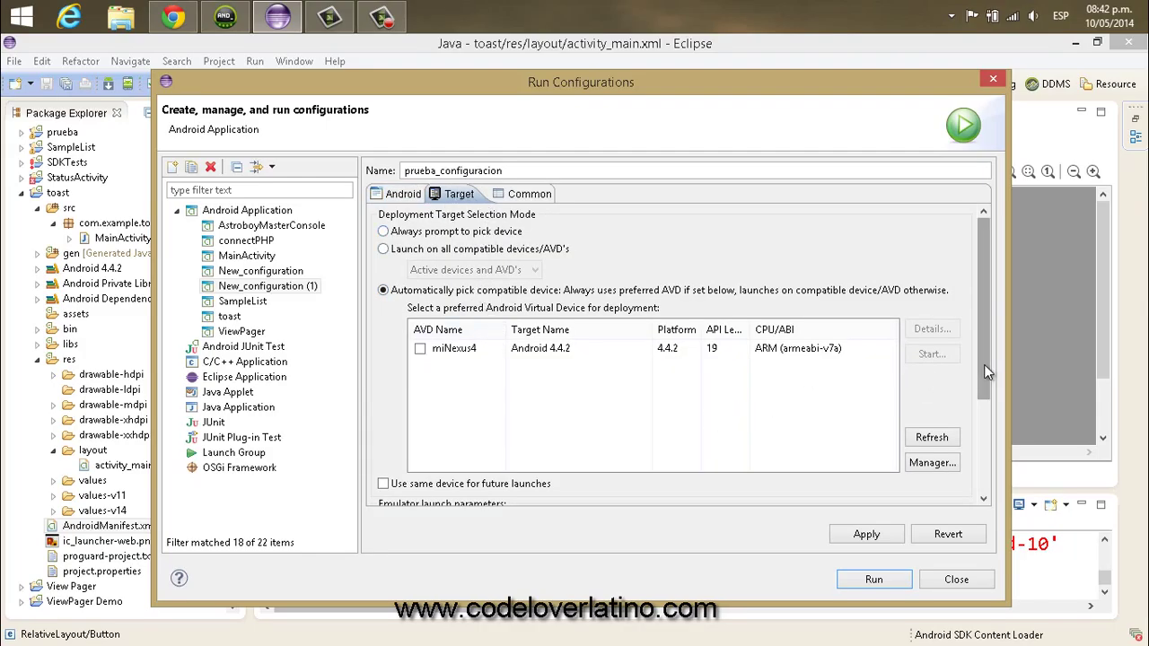
drag(983, 370, 968, 308)
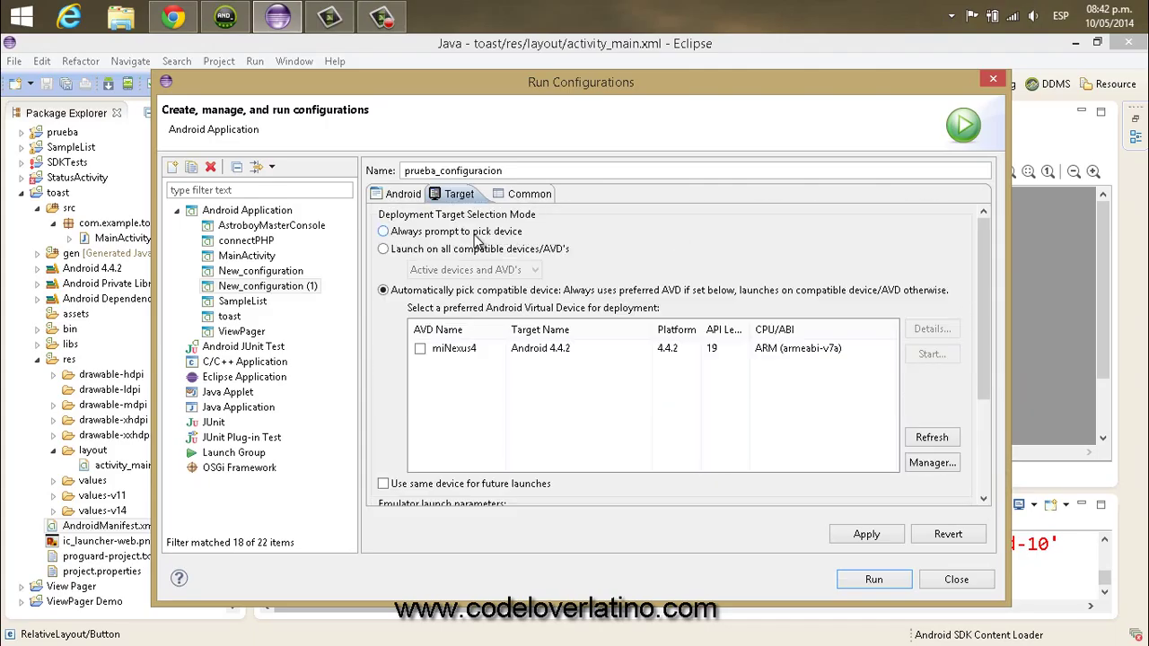
click(383, 231)
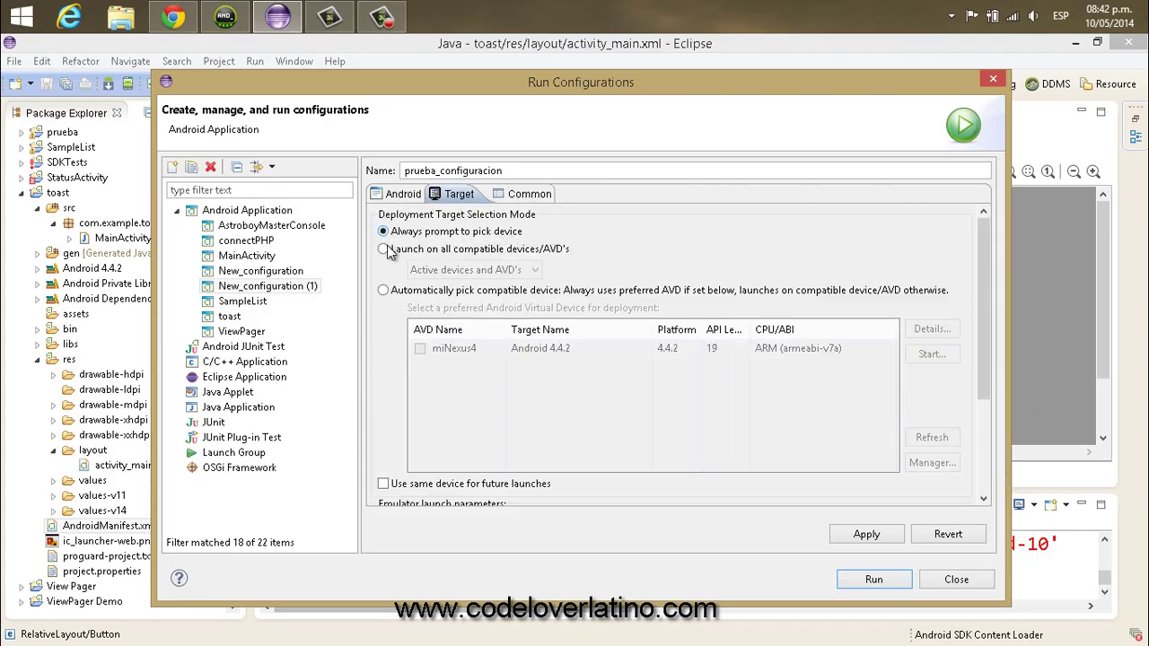
click(384, 290)
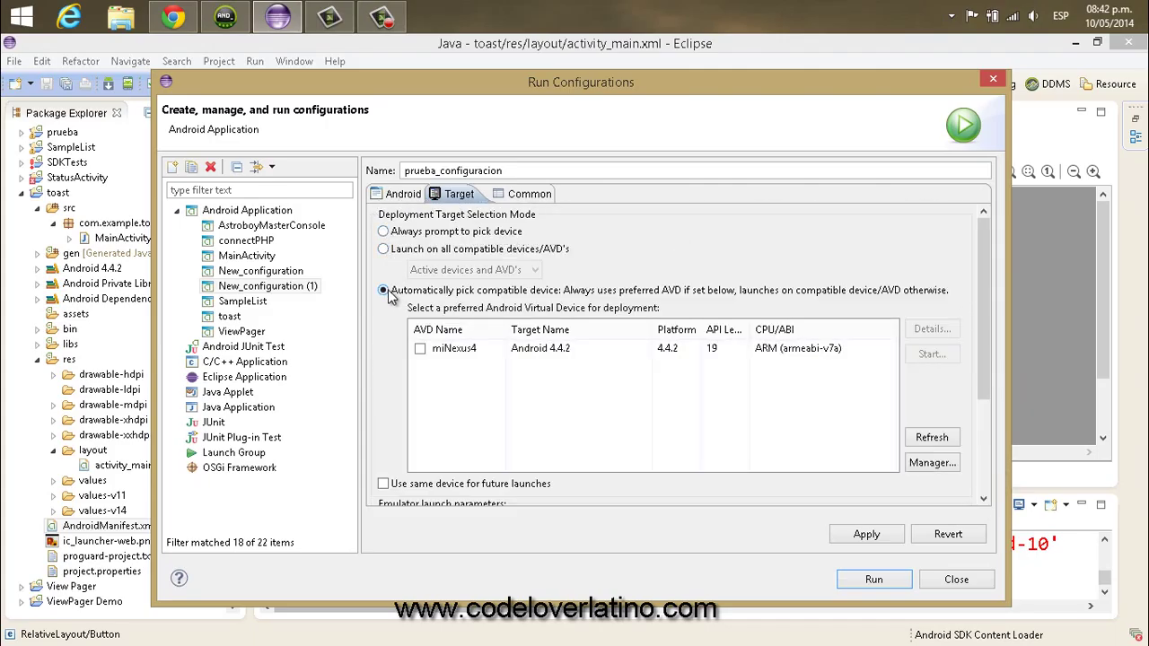
click(384, 232)
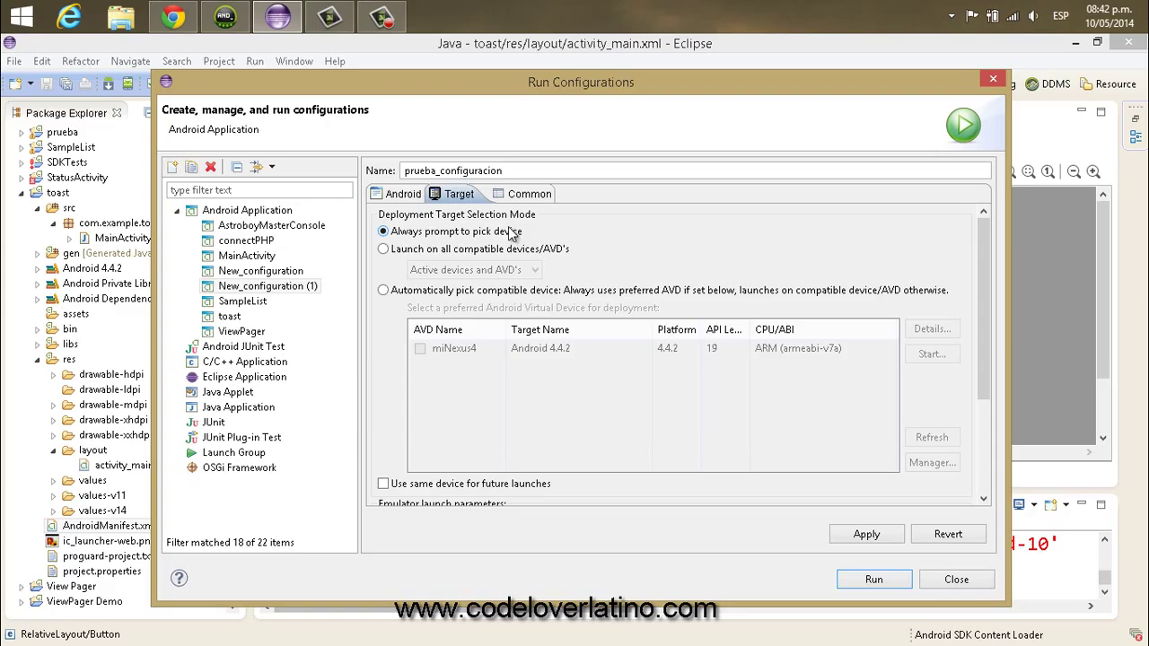
click(385, 250)
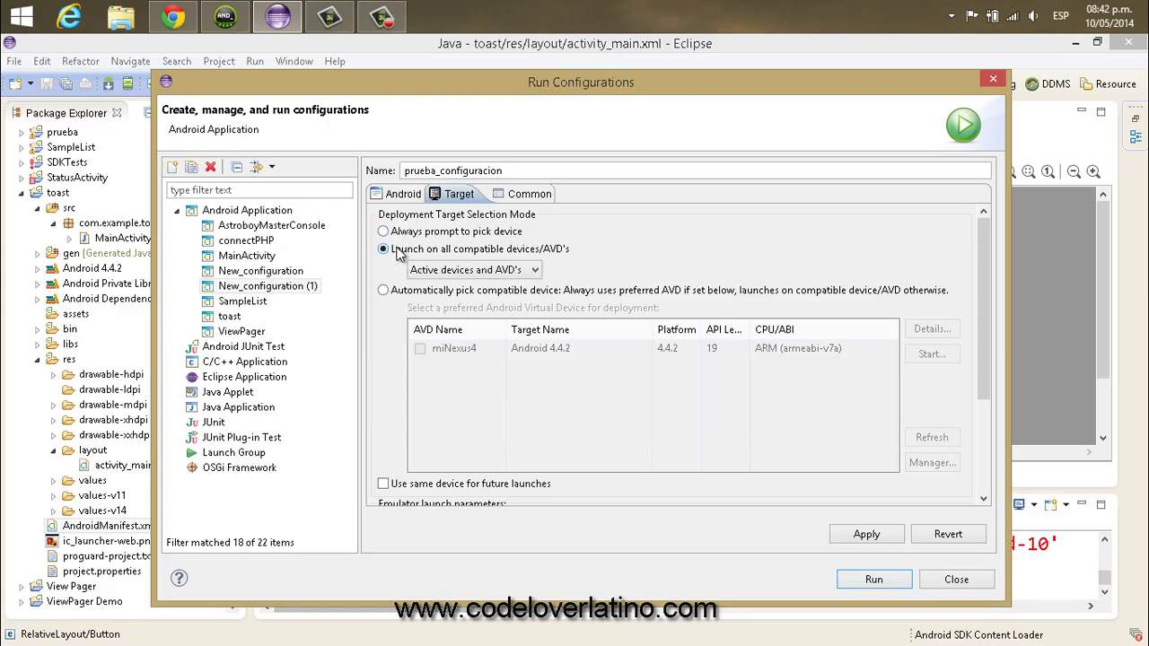
click(531, 269)
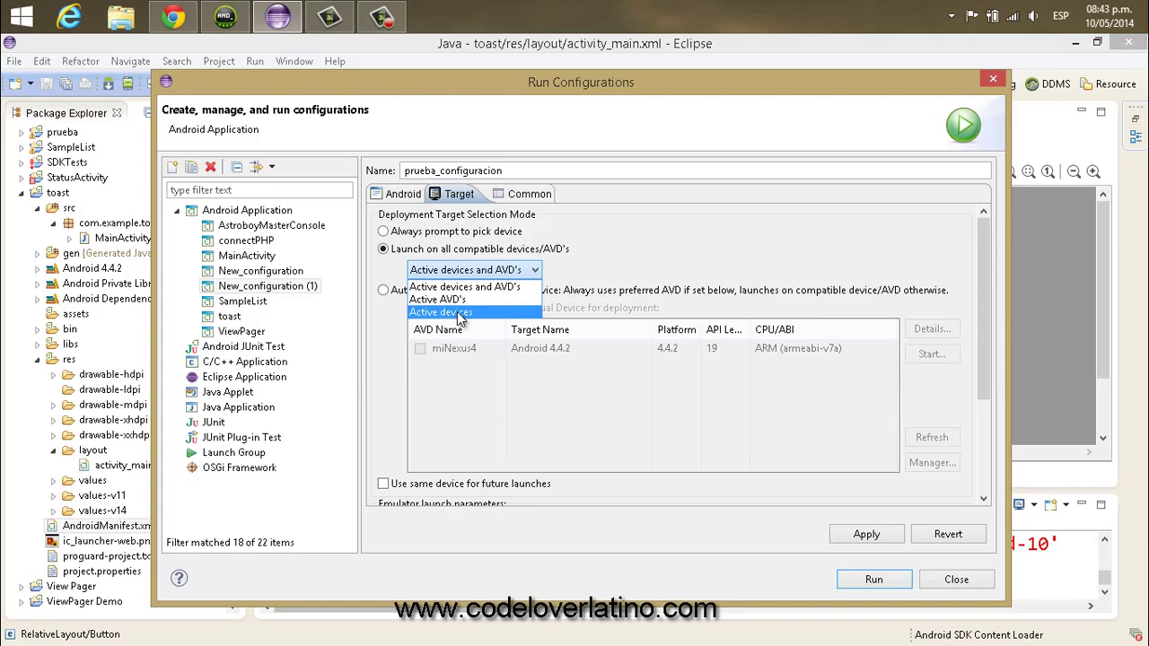
click(668, 225)
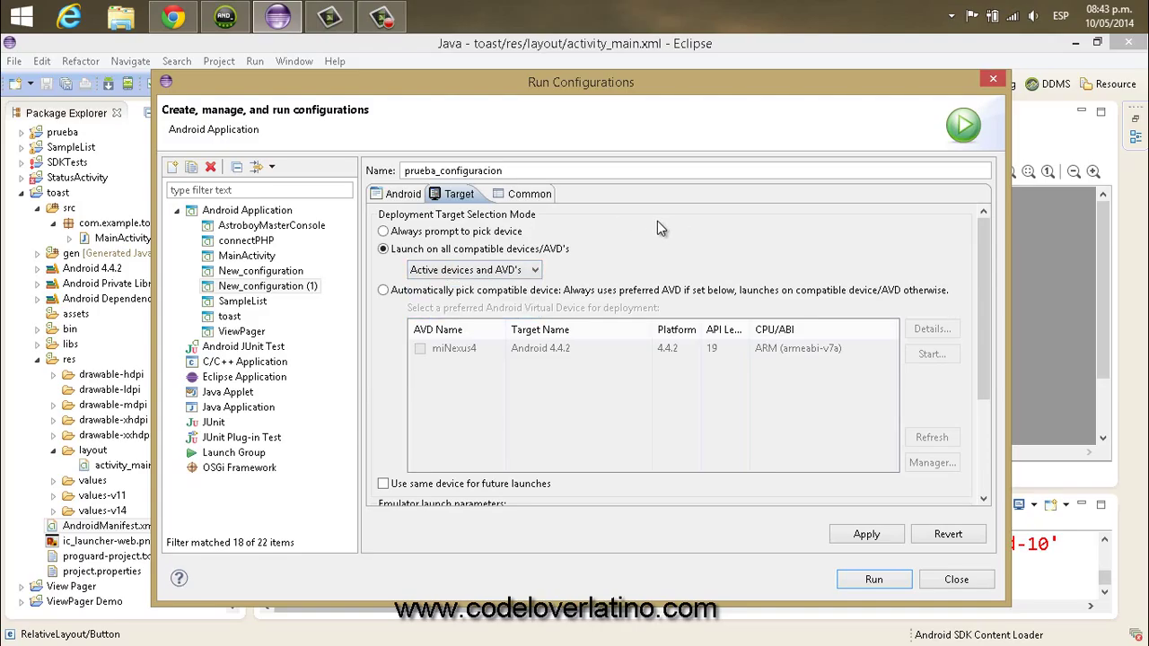
- Try automatic compatible device selection and the miNexus4 entry among the preferred virtual devices
click(383, 290)
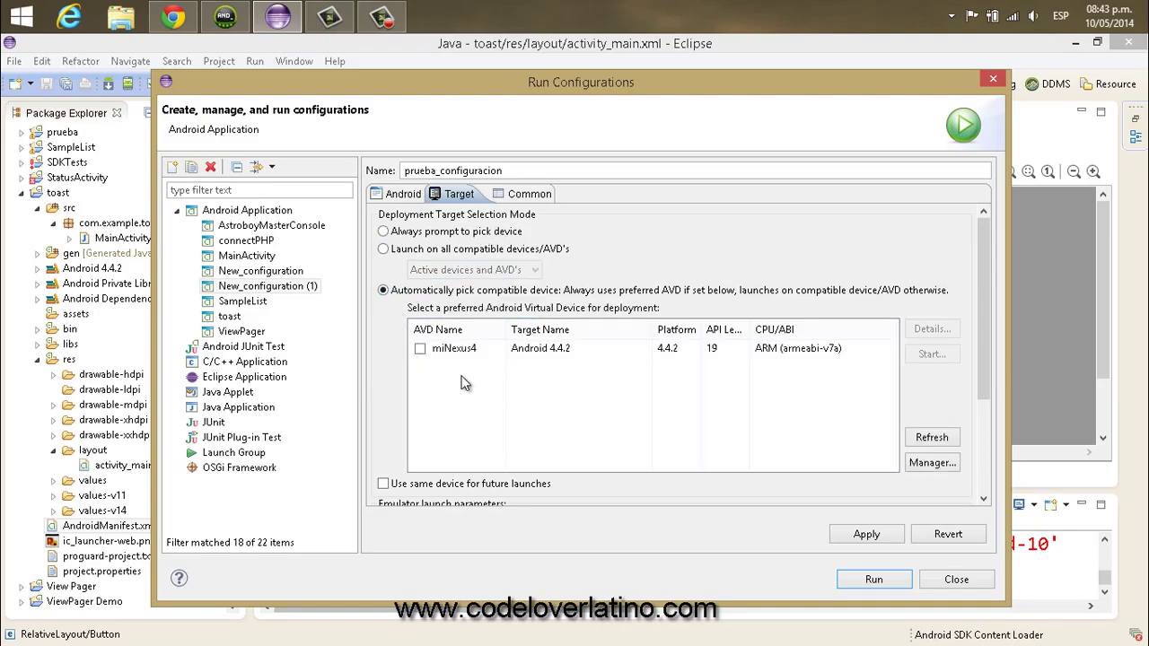
click(558, 349)
click(420, 349)
- View the Android Virtual Device Manager and its new AVD form, and close both without creating a device
click(930, 463)
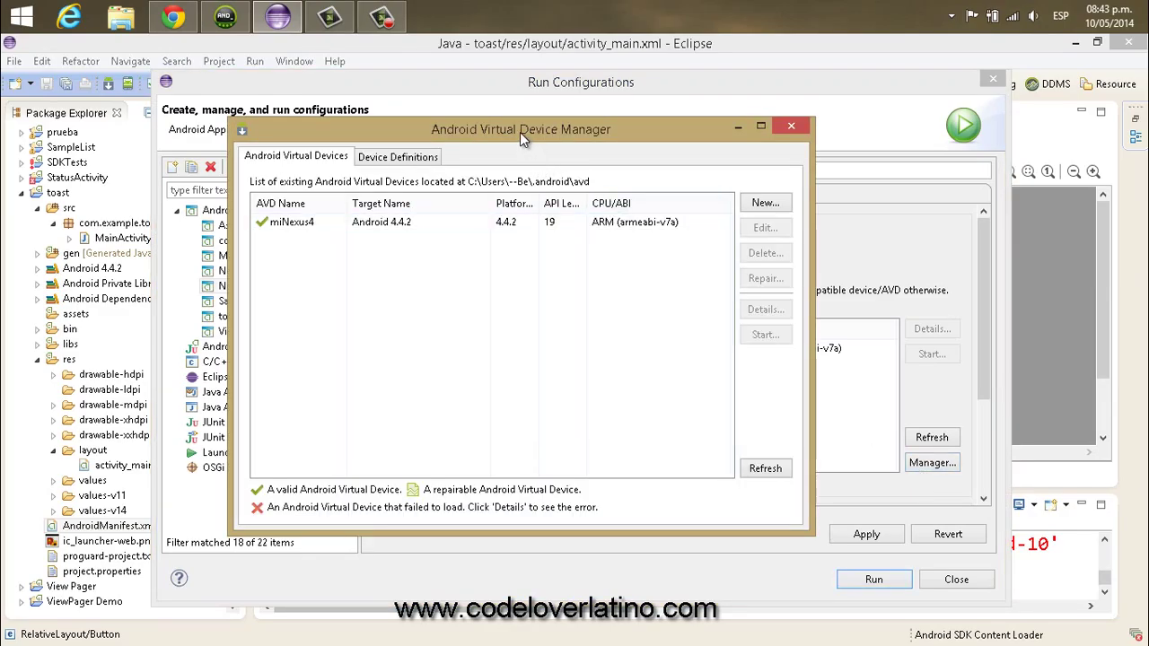
drag(520, 132, 467, 114)
click(260, 205)
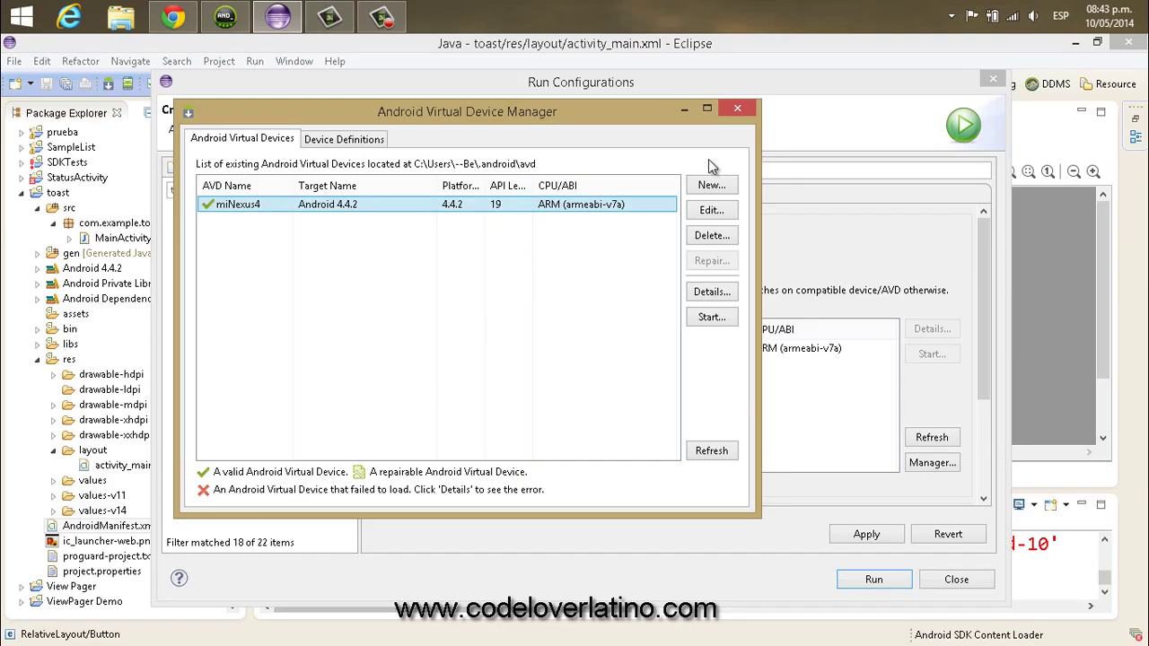
click(708, 186)
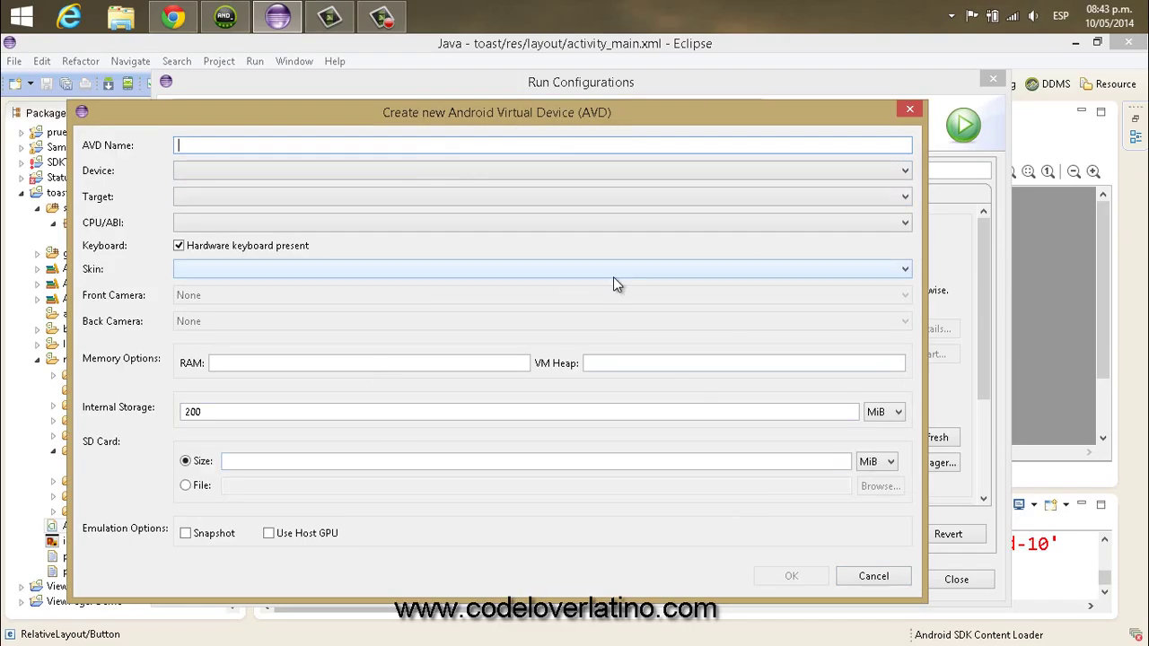
drag(925, 250, 394, 270)
drag(254, 122, 873, 73)
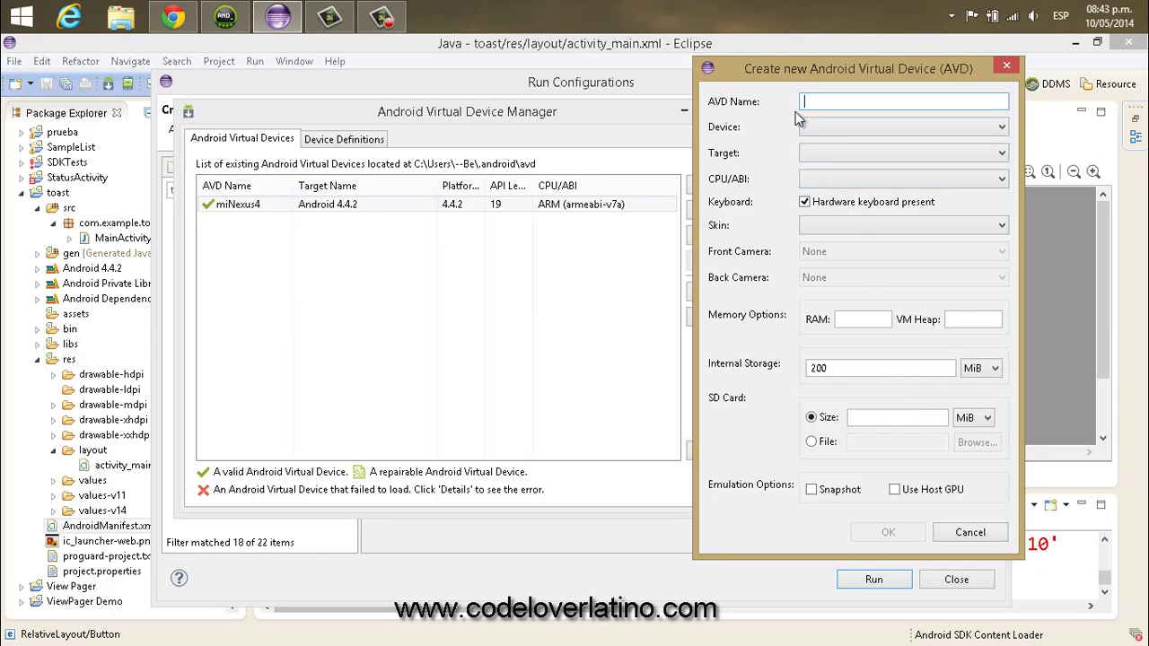
click(1006, 66)
click(737, 109)
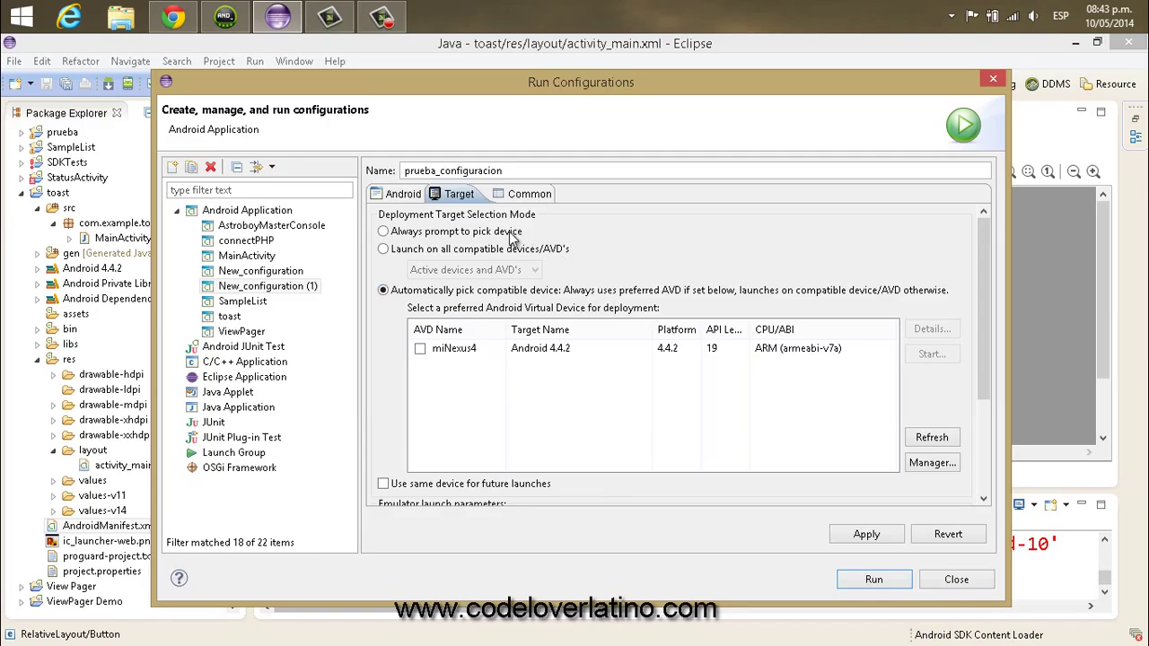
- Set the deployment target selection mode to Always prompt to pick device
click(384, 230)
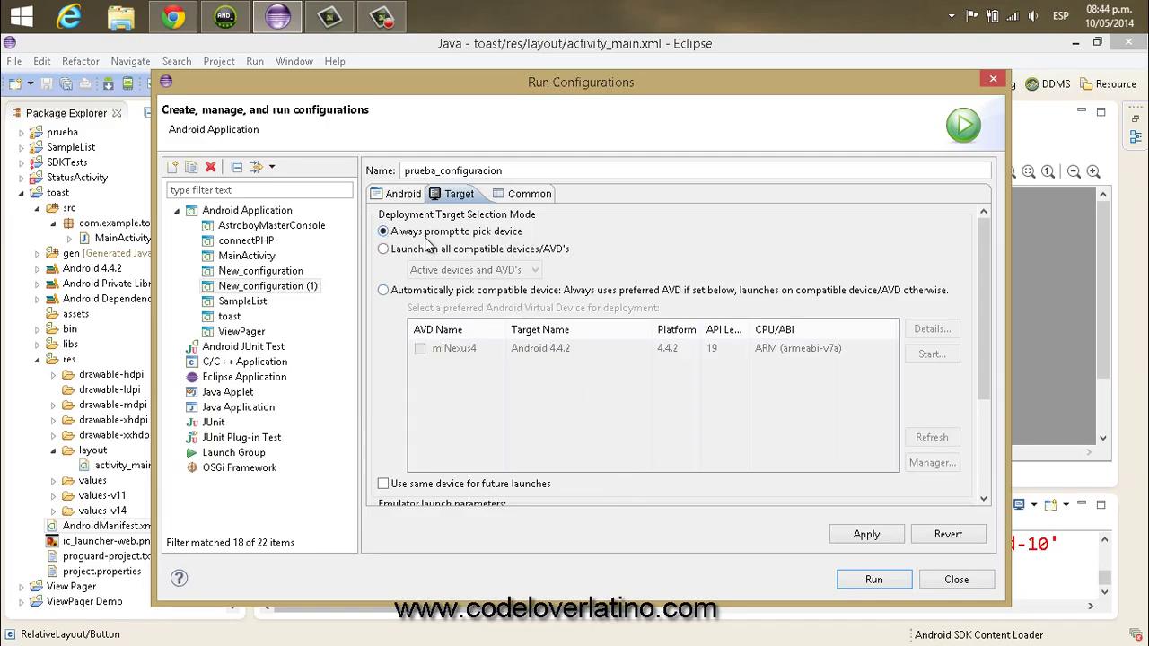
- Apply the target setting of prueba_configuracion, then add the configuration to the Debug and Run favorites menus and apply the change
click(862, 536)
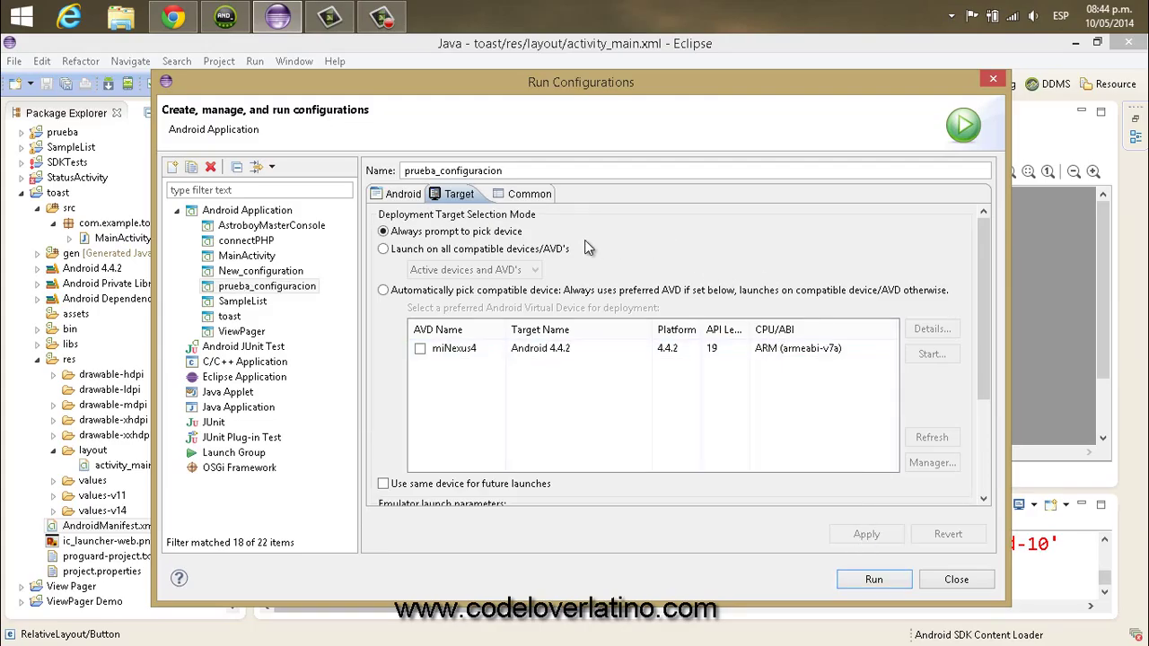
click(524, 197)
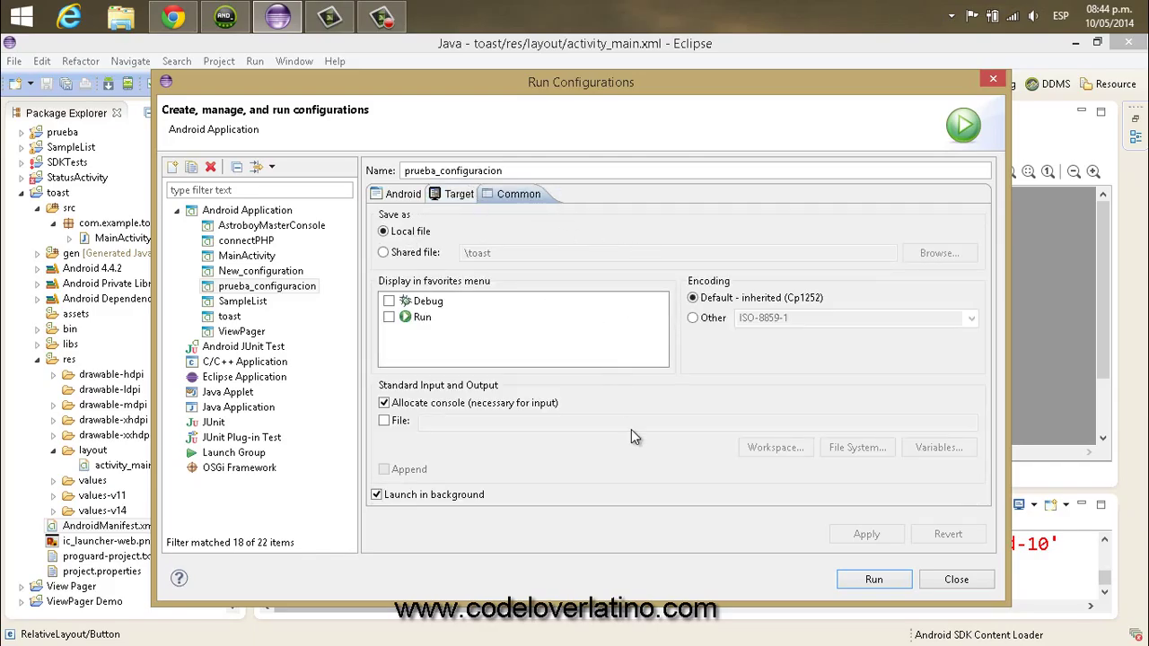
click(389, 302)
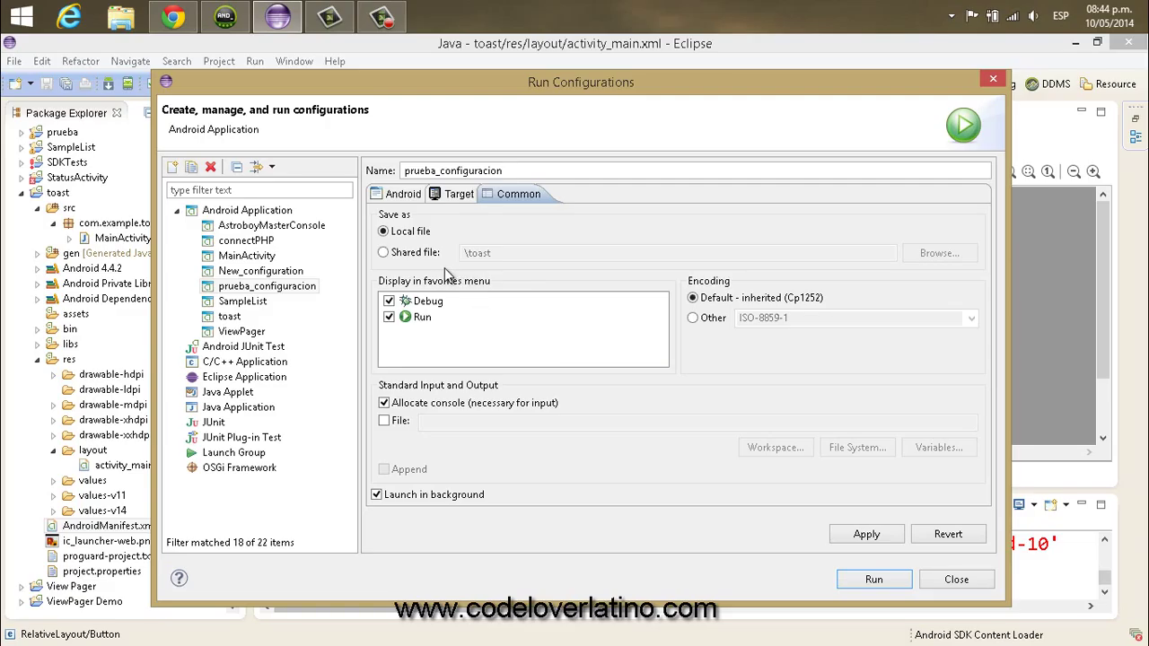
click(416, 302)
click(422, 317)
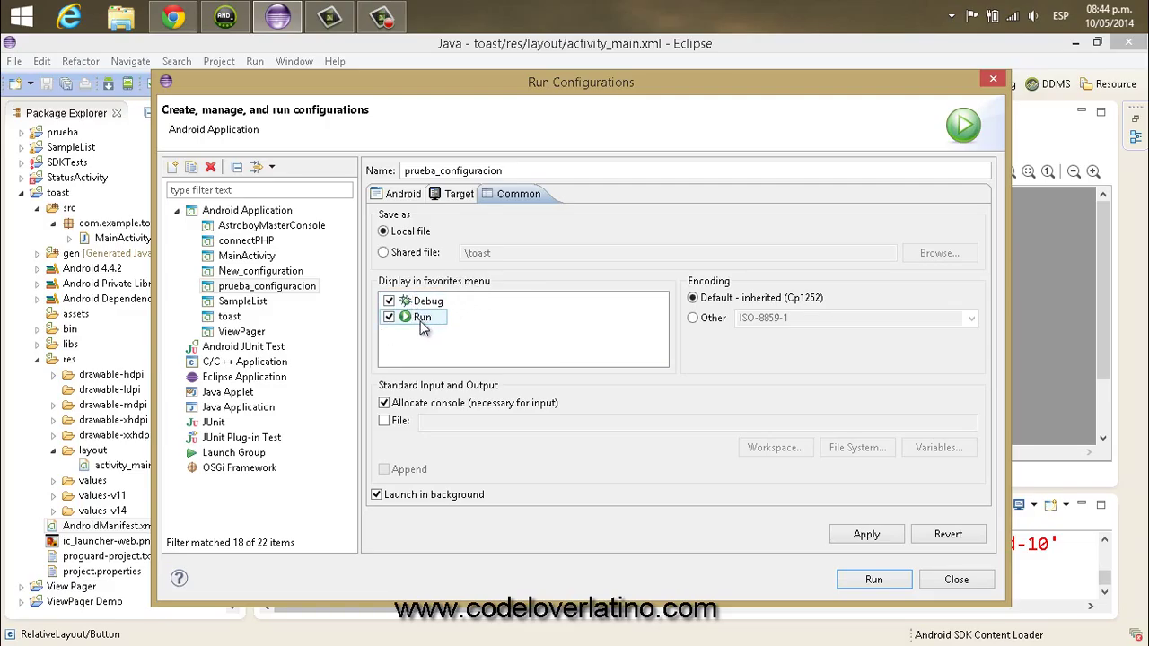
click(875, 534)
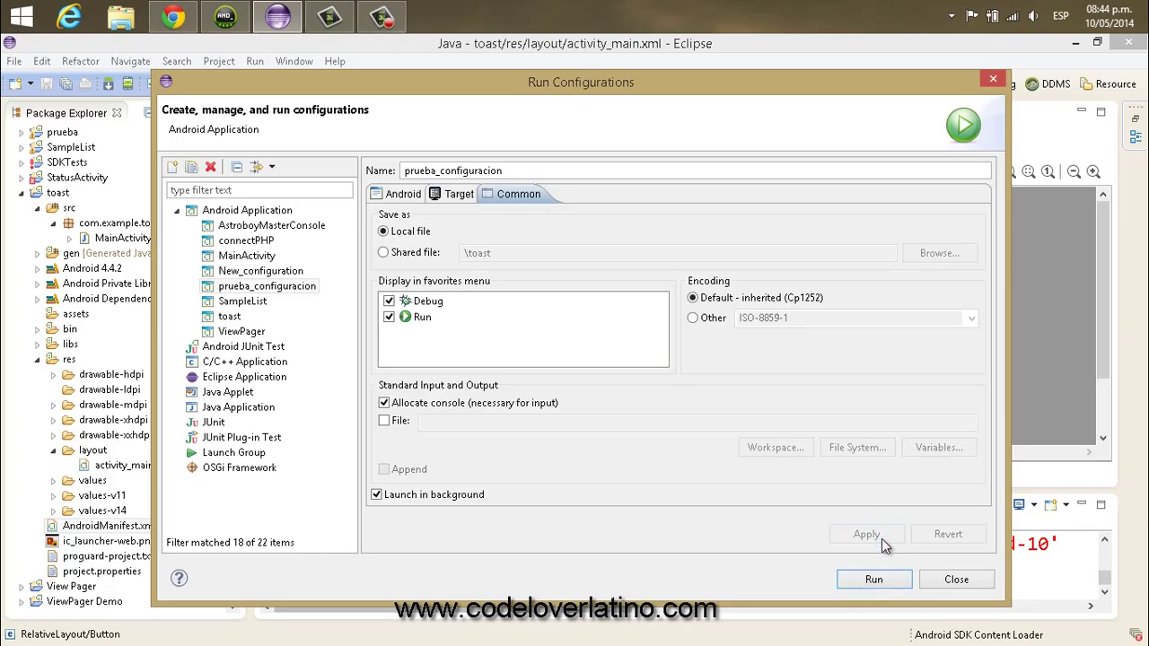
- Run prueba_configuracion and save the modified activity_main.xml and toast Manifest resources
click(873, 579)
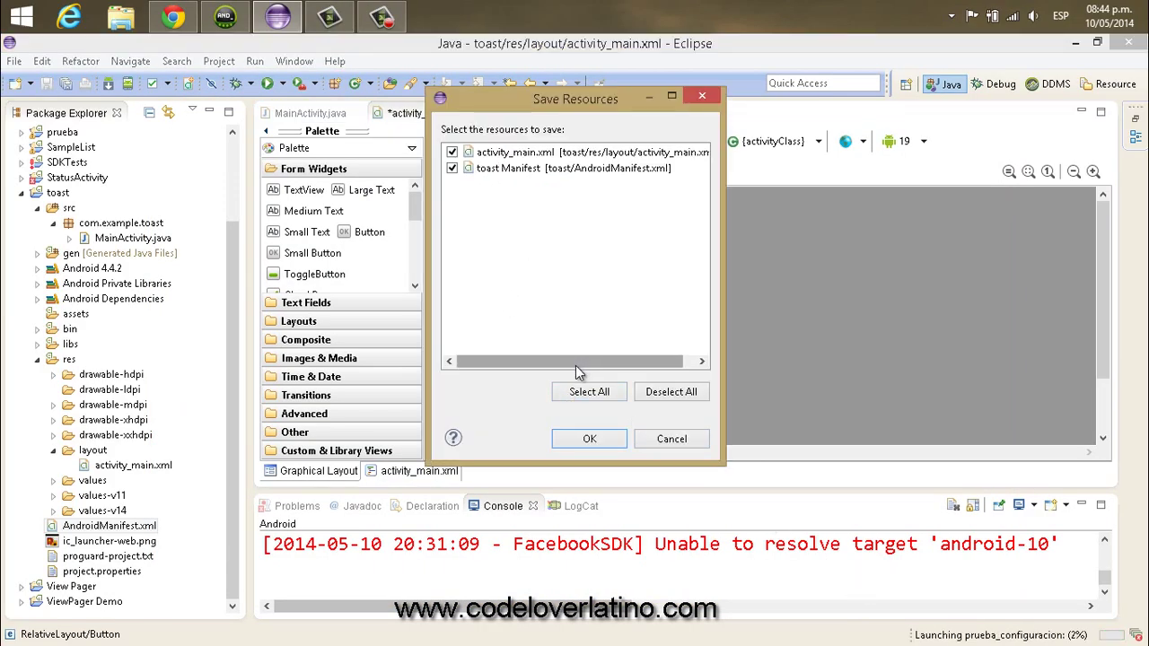
drag(585, 368, 524, 365)
click(588, 440)
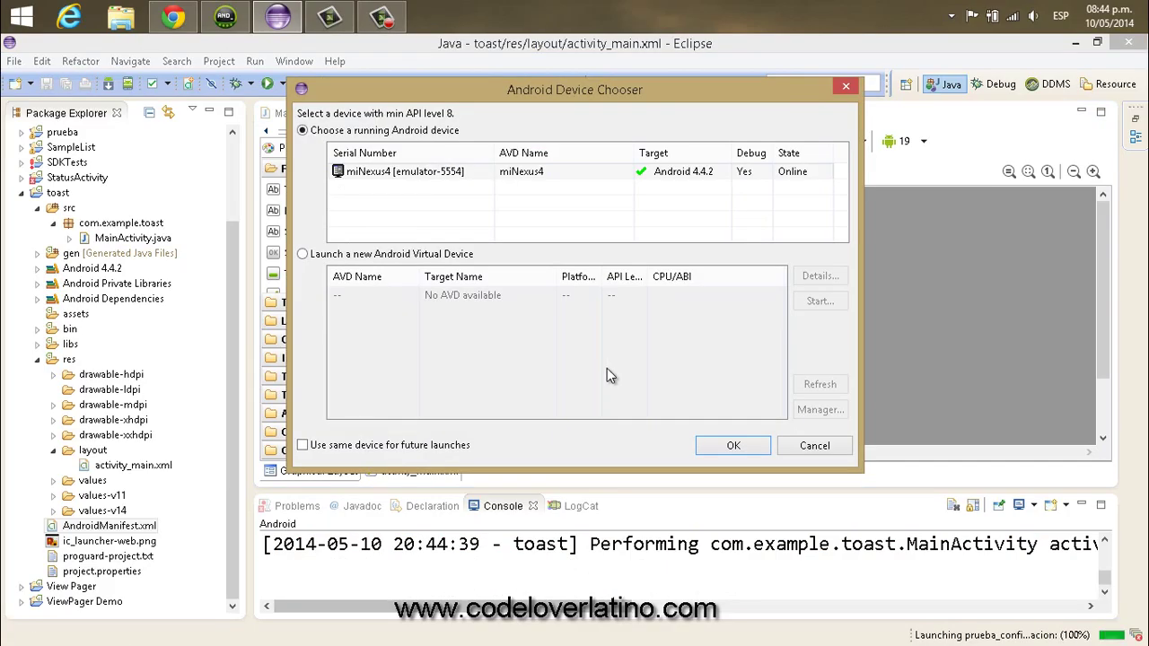
- Try the option to launch a new Android Virtual Device in the Android Device Chooser and compare it with the running devices
drag(420, 99, 471, 117)
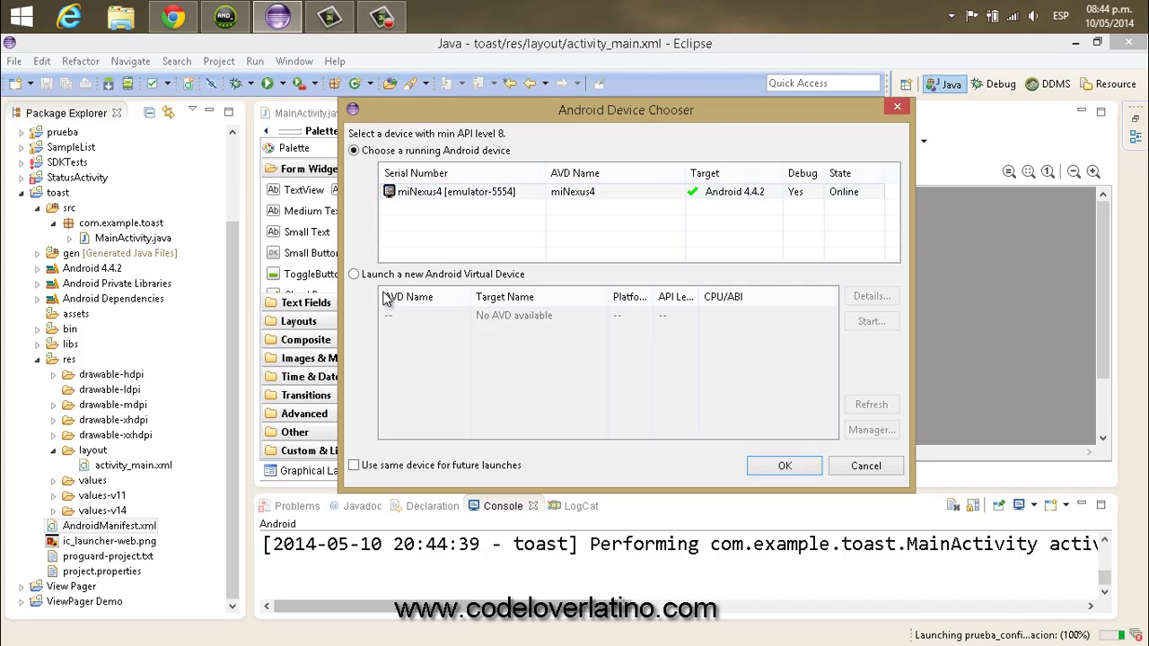
click(360, 277)
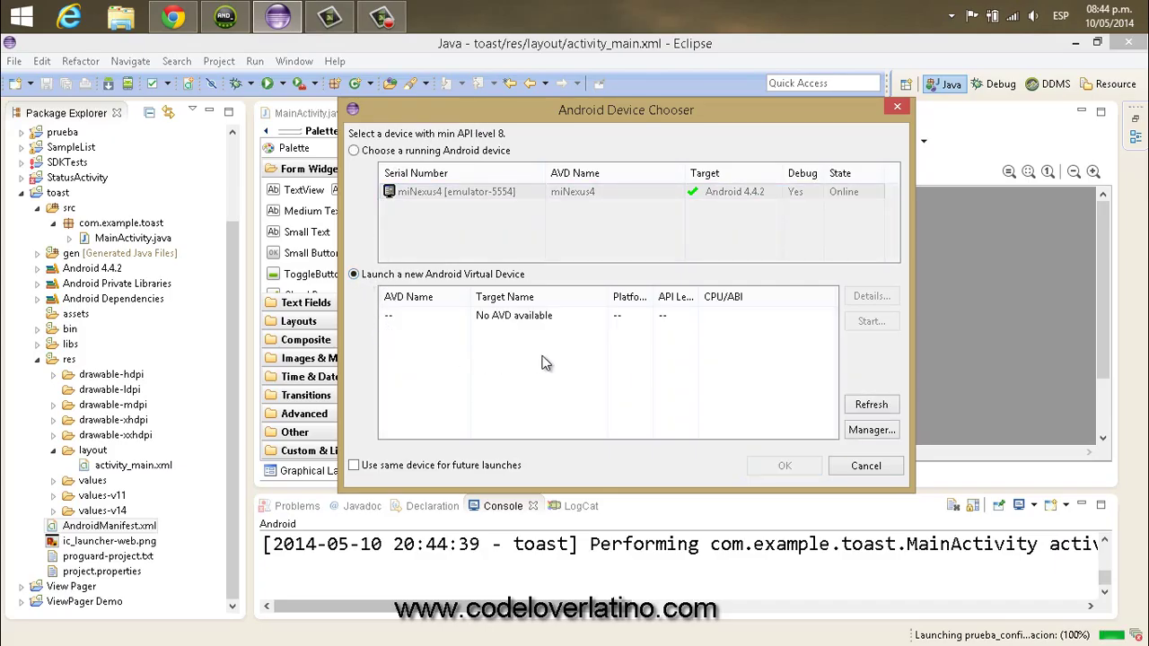
click(401, 152)
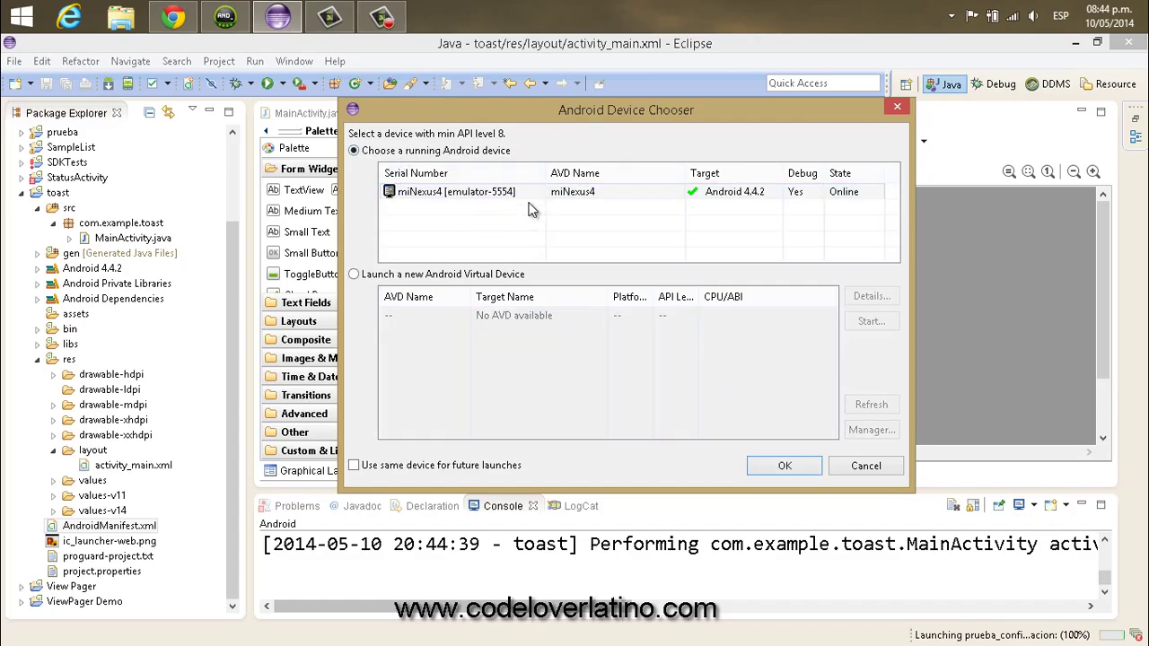
click(411, 274)
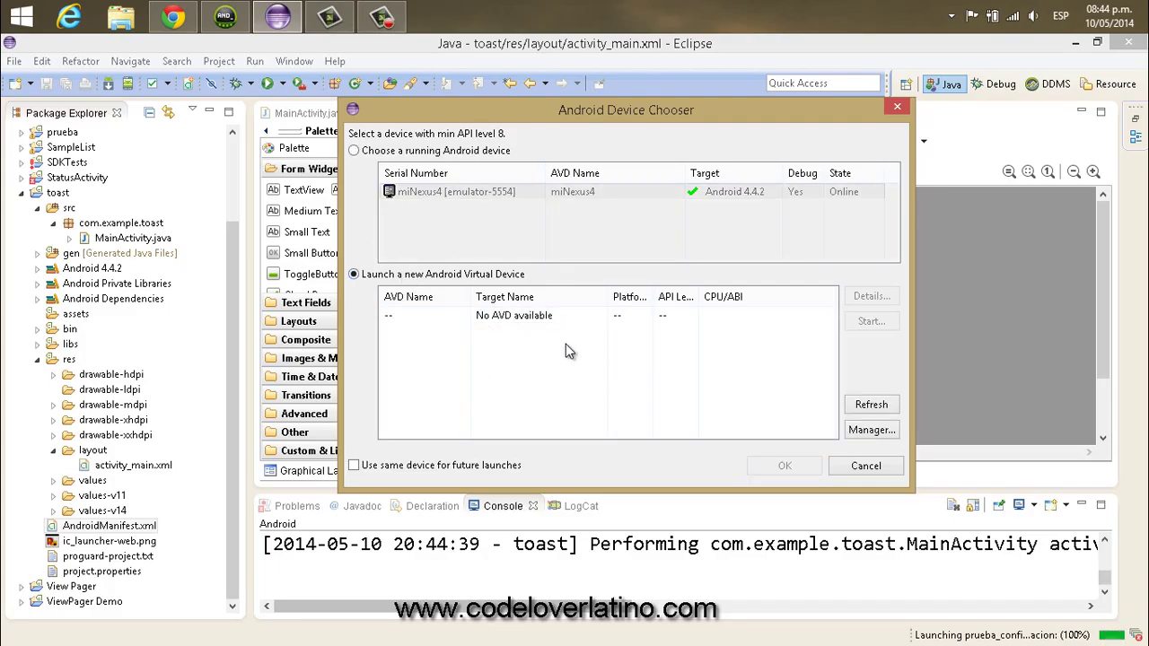
- Choose the running miNexus4 emulator as the device and launch the toast app on it
click(384, 145)
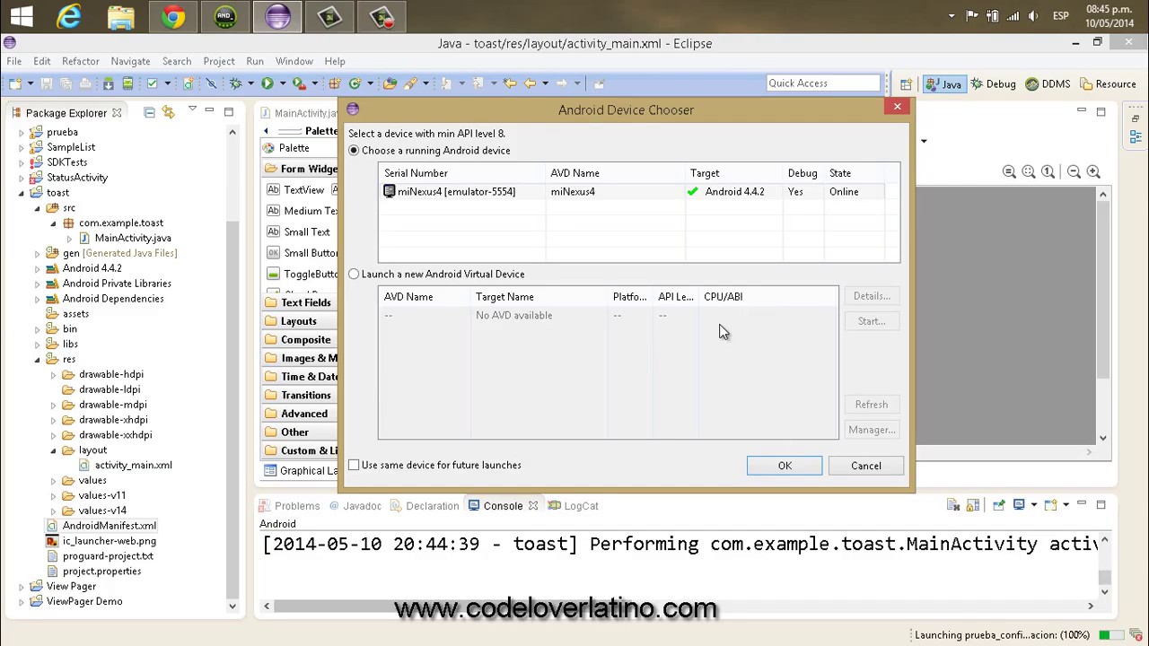
click(484, 196)
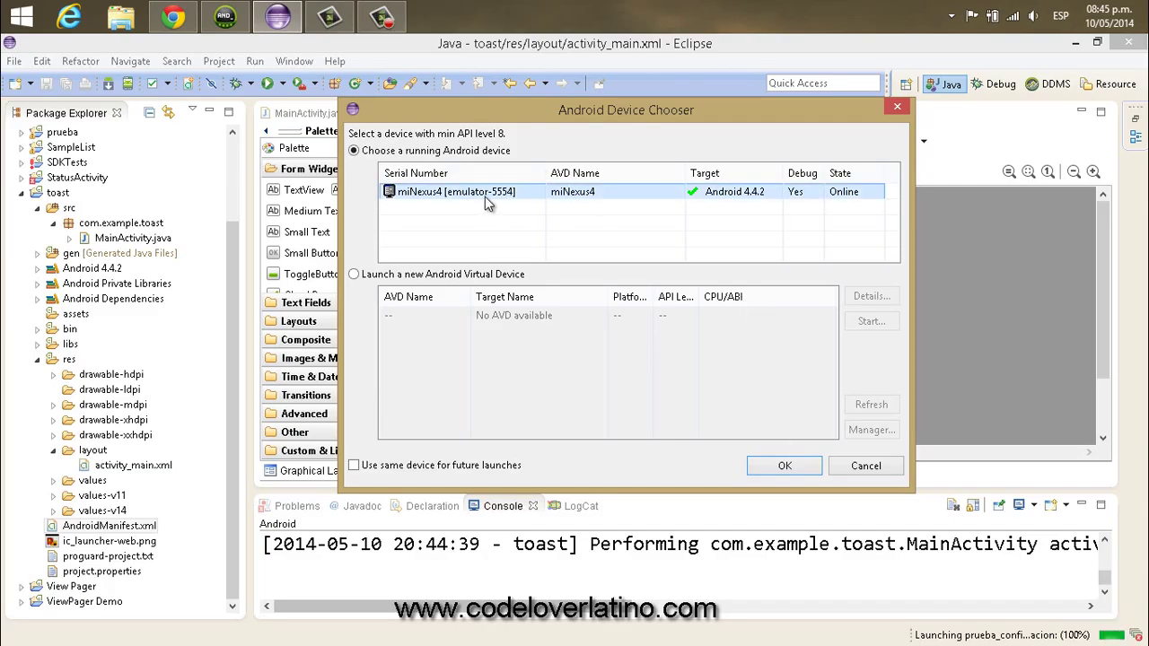
click(789, 465)
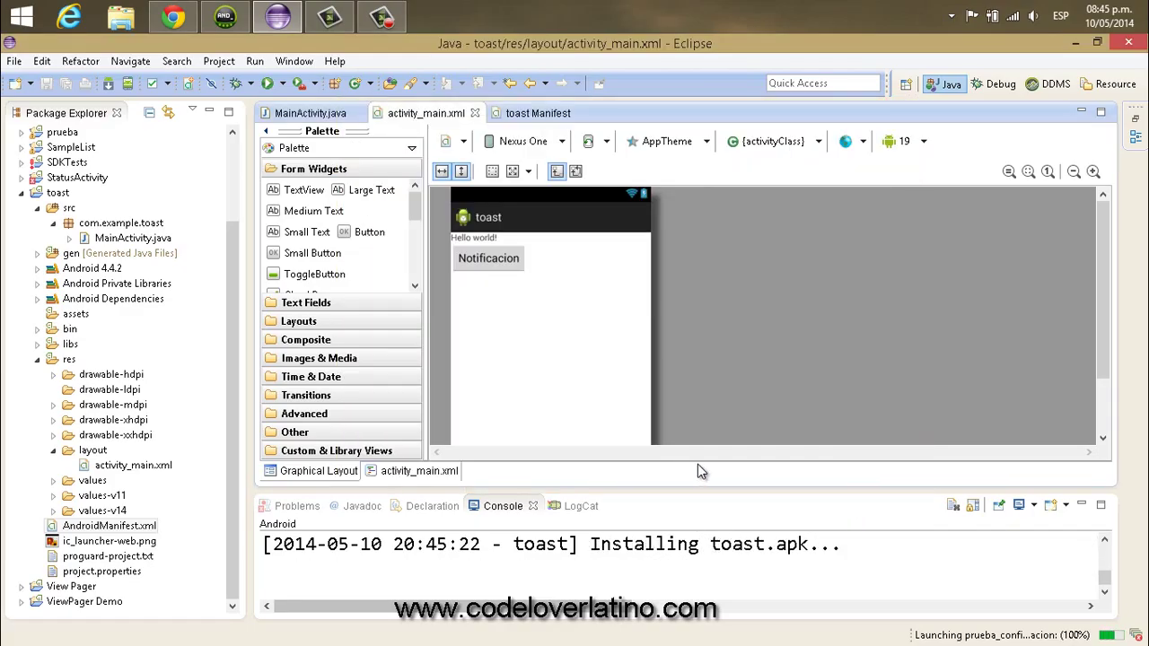
- Enlarge the console to follow the toast.apk installation, view the app in the miNexus4 emulator, and return to Eclipse
drag(709, 489, 687, 329)
drag(600, 563, 873, 563)
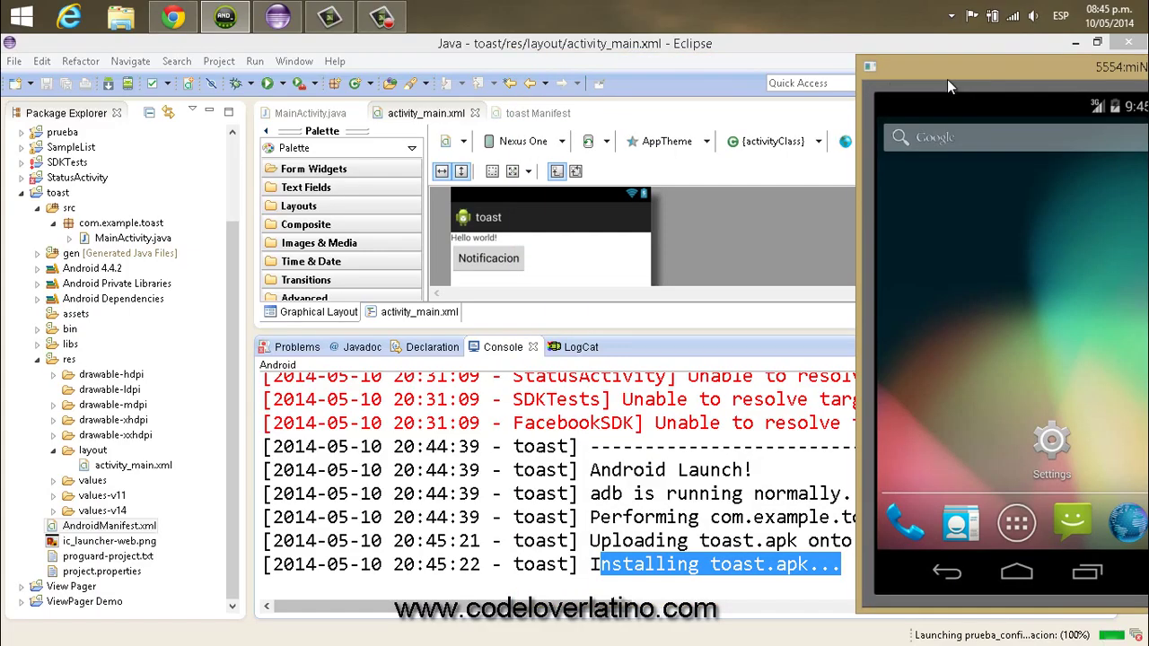
drag(947, 79, 907, 77)
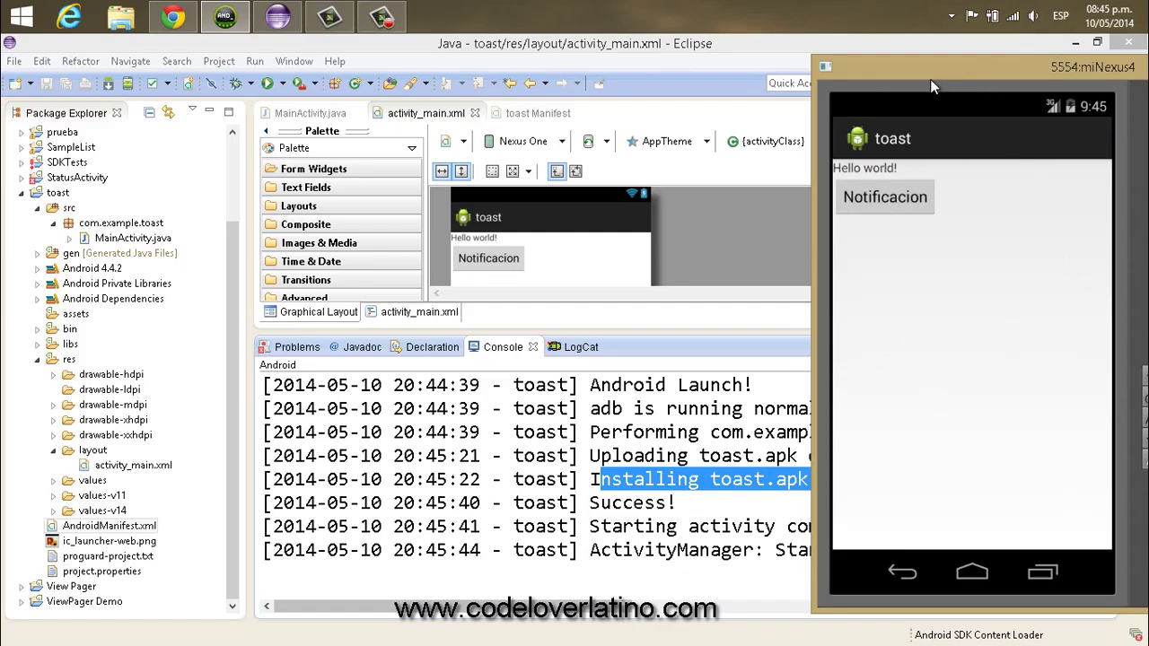
drag(930, 79, 788, 125)
click(664, 49)
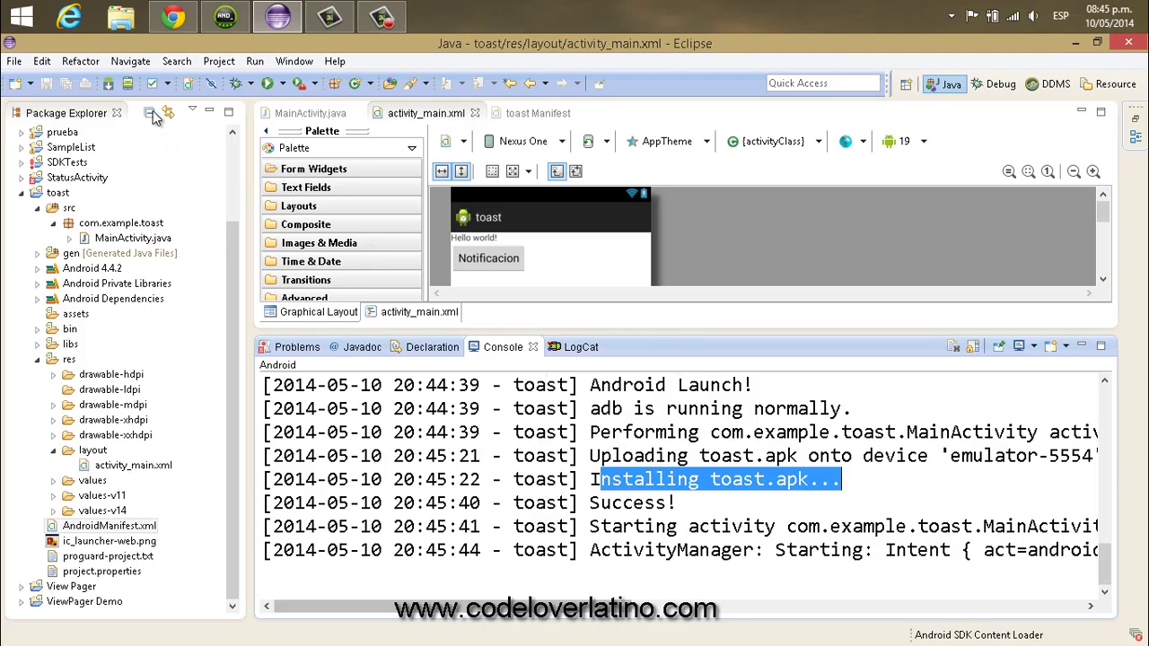
- Open the Android SDK Manager, examine the installation status of the SDK packages and extras such as Google USB Driver, and close it
click(118, 82)
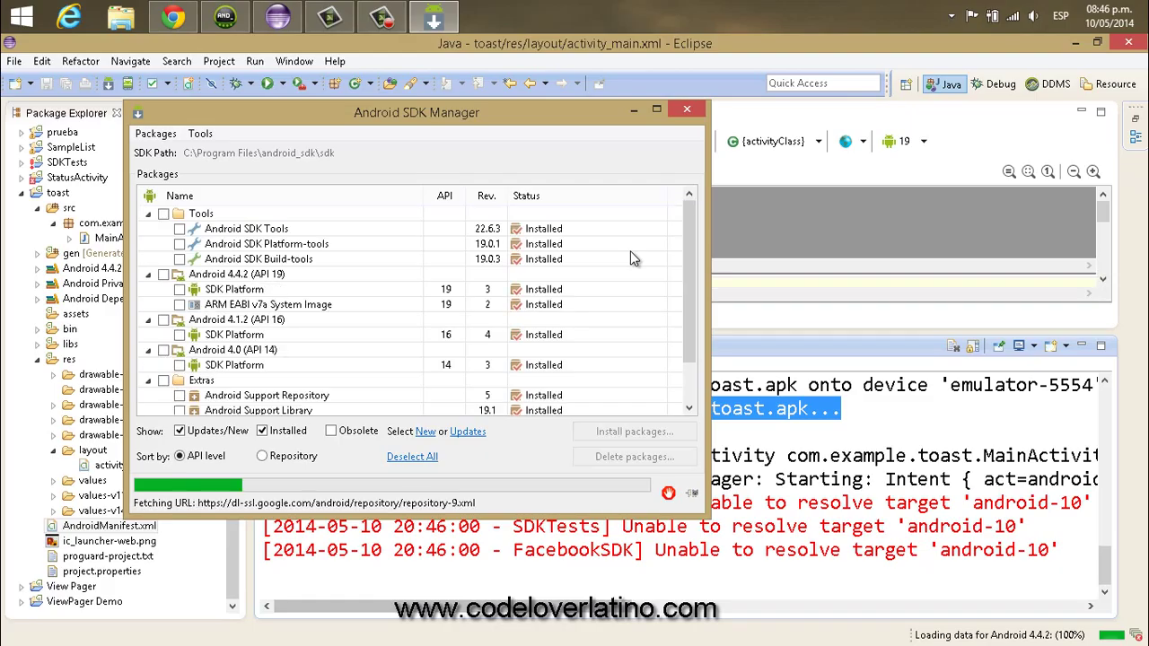
click(659, 109)
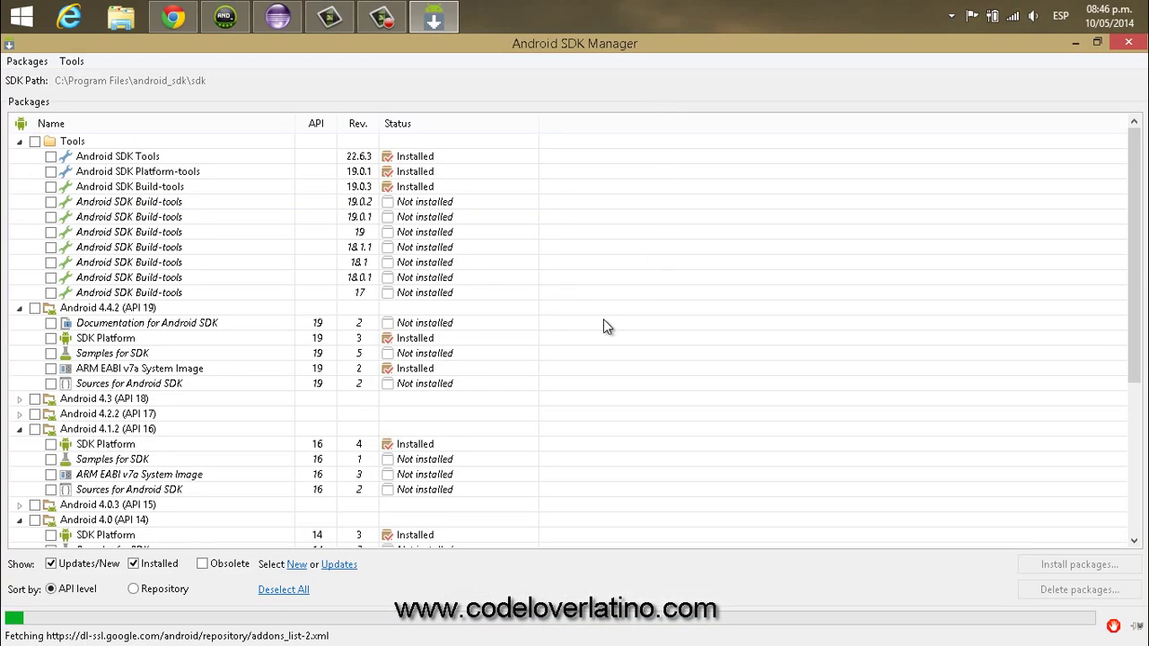
scroll(708, 298, down, 5)
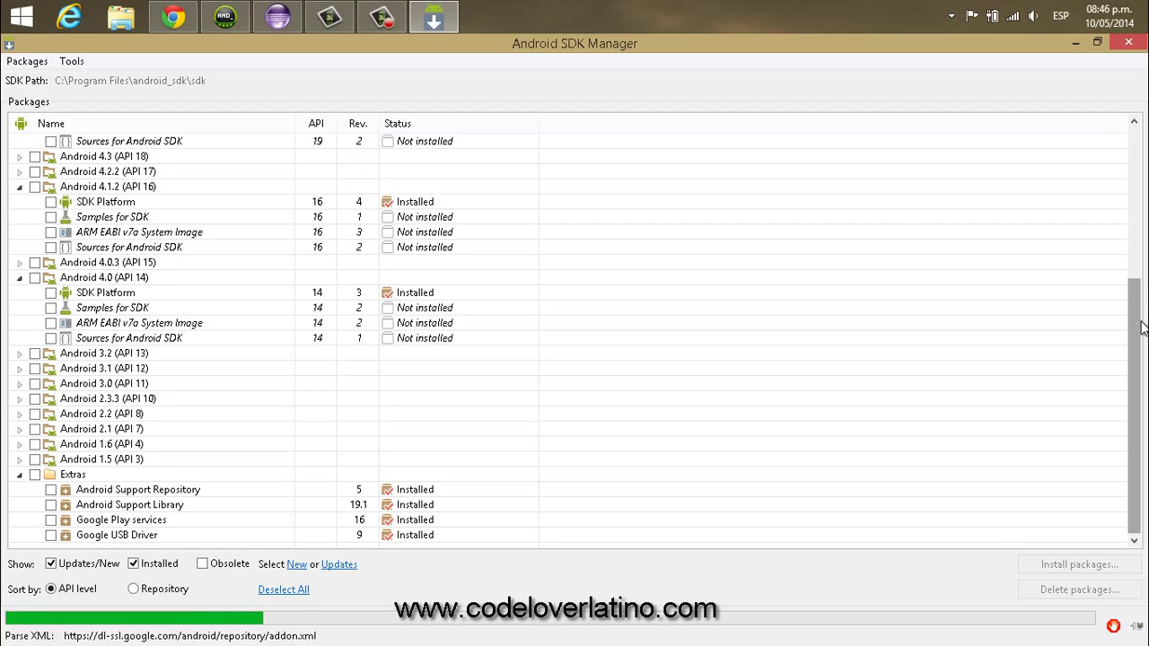
scroll(1009, 313, down, 3)
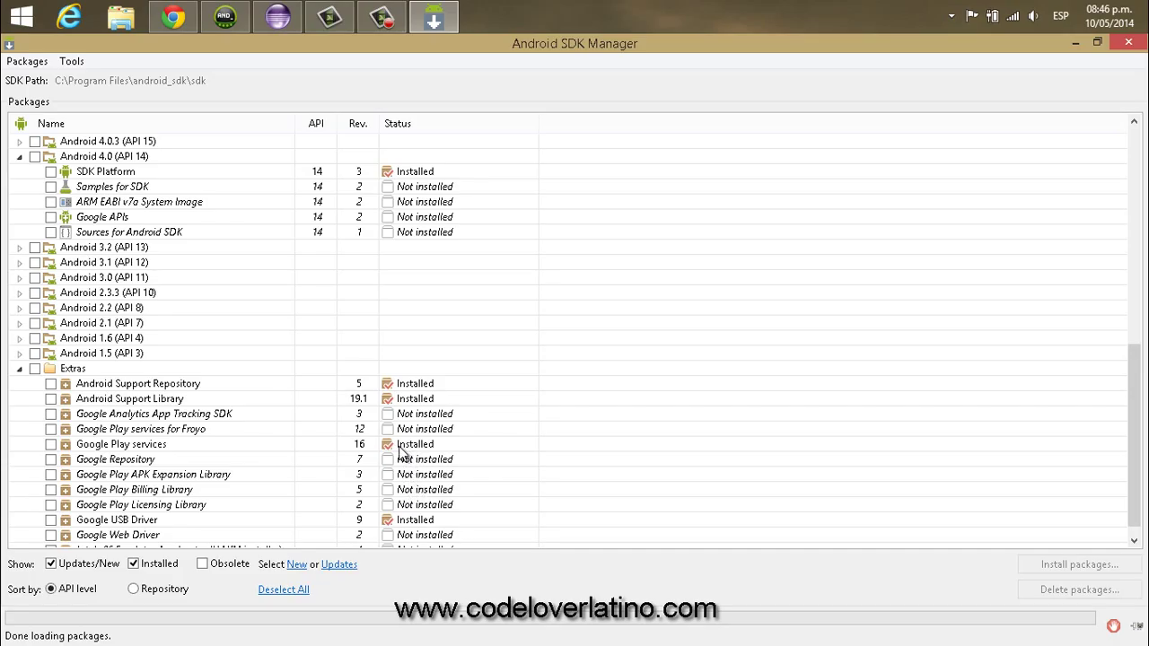
scroll(730, 414, up, 6)
scroll(730, 414, up, 5)
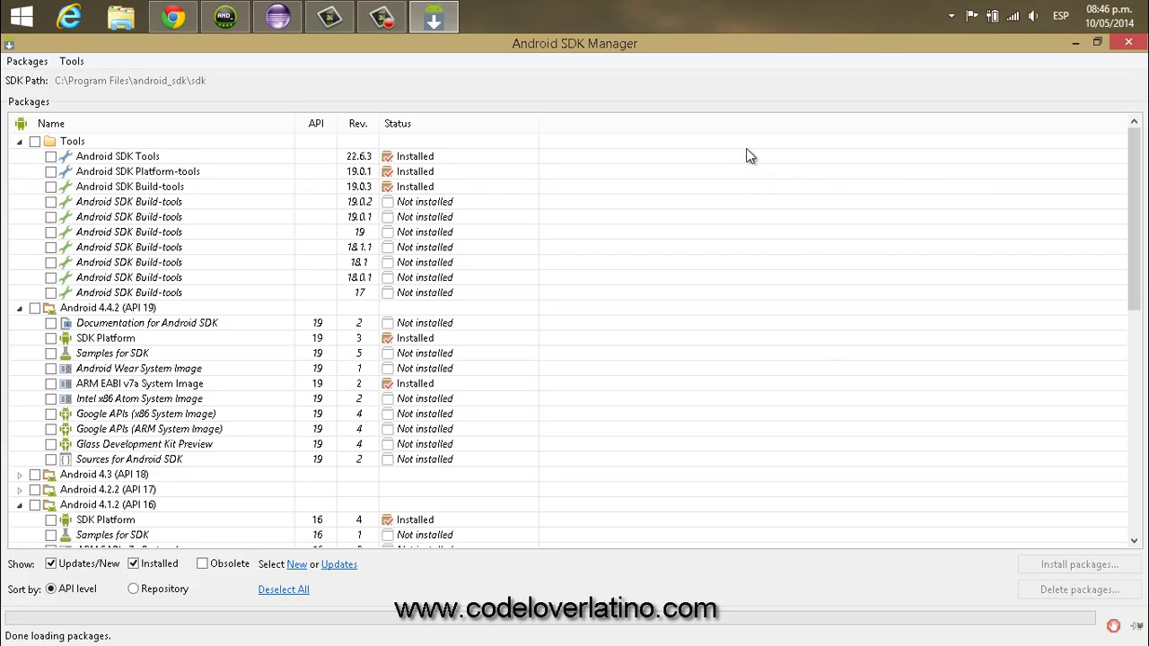
click(1140, 44)
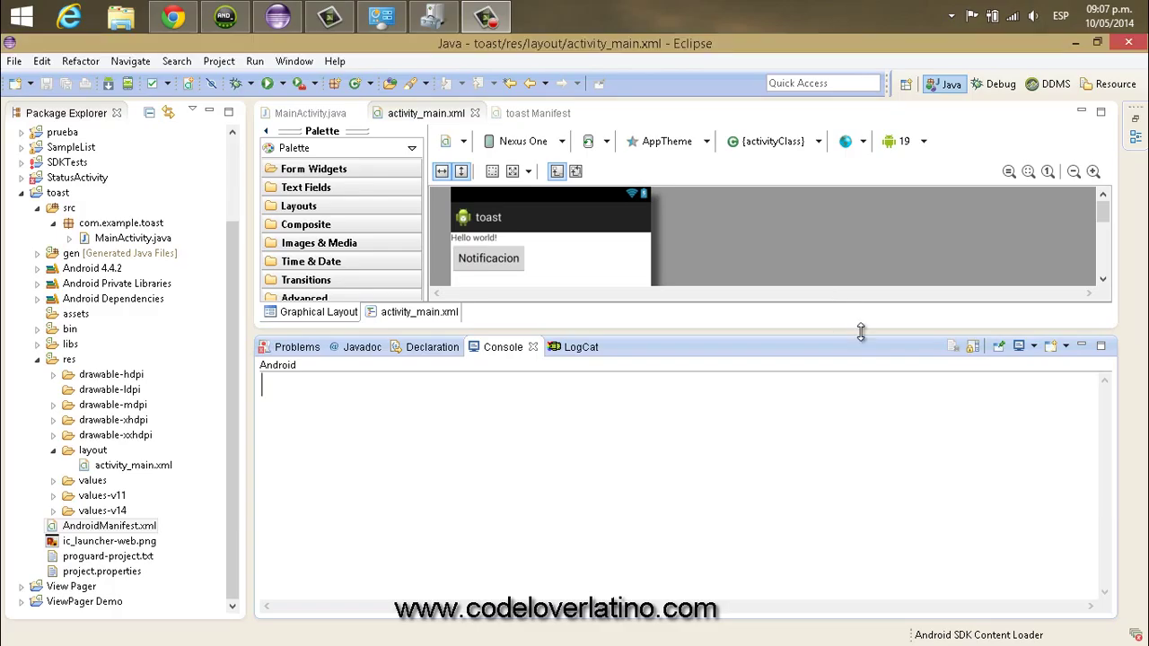
- Reduce the console's height and narrow the Package Explorer to give the layout editor more room
drag(859, 330, 914, 499)
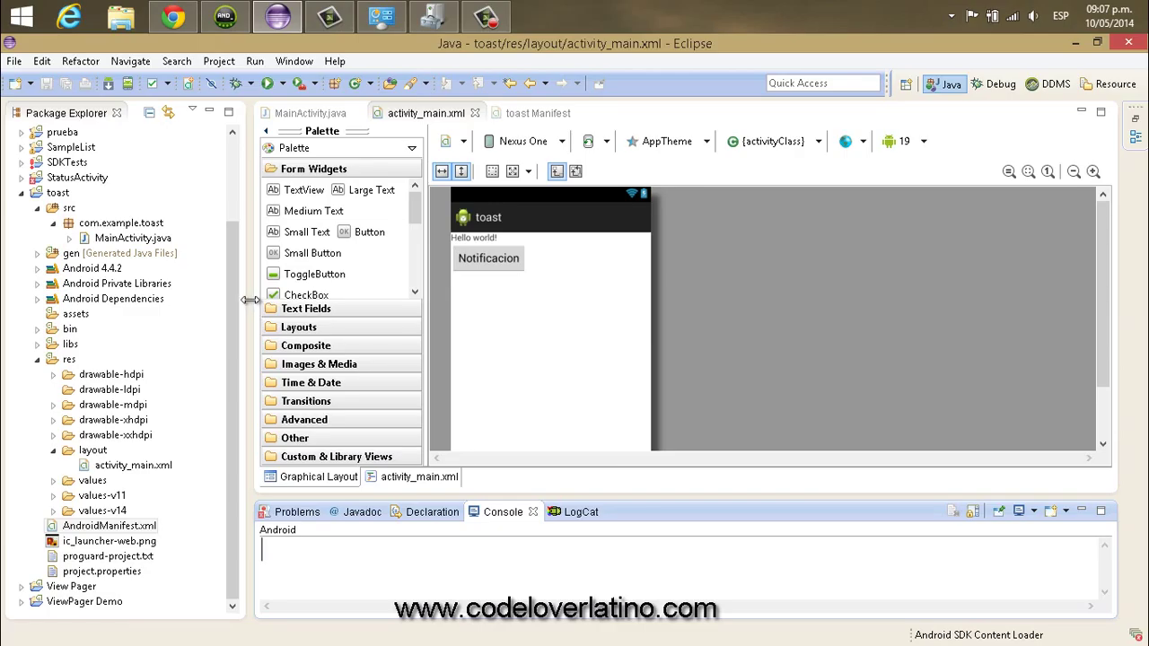
drag(237, 301, 192, 300)
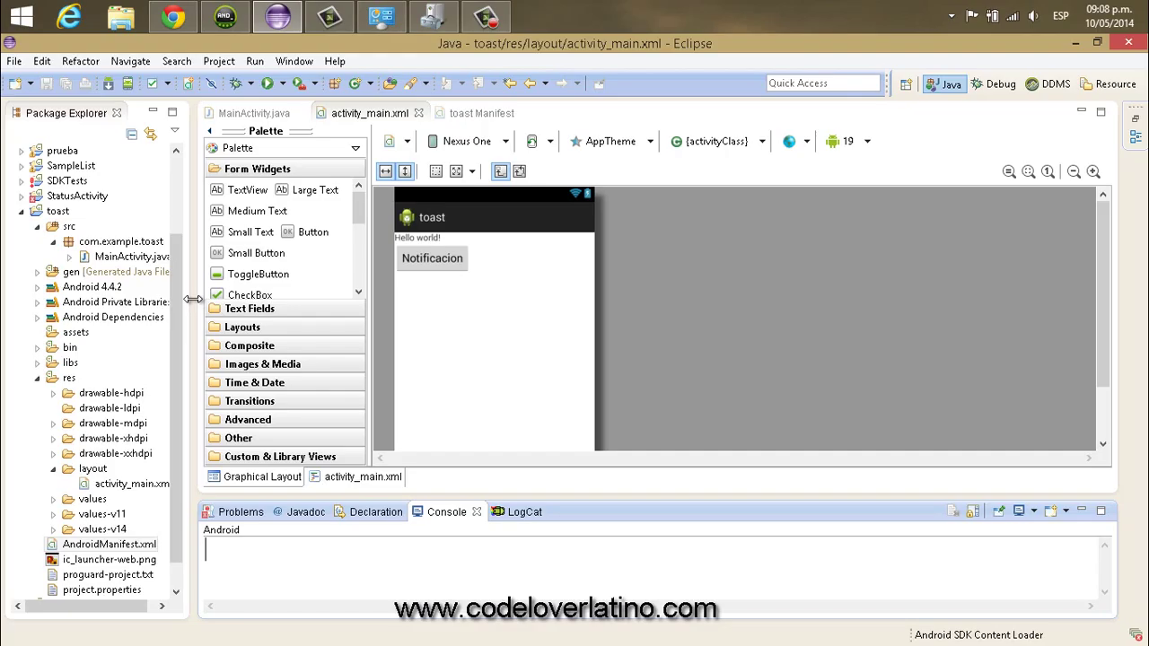
drag(193, 299, 216, 299)
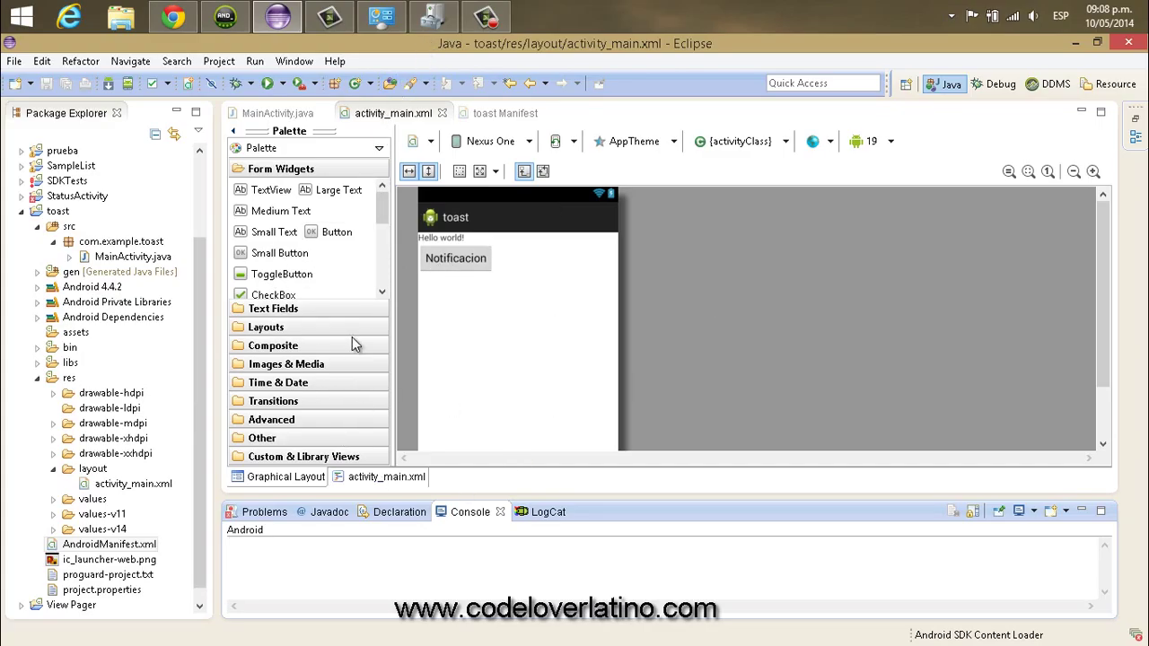
- Switch to the Windows Device Manager, examine the Xperia L and Sony so0103 ADB Interface Driver entries, and minimize it
click(434, 16)
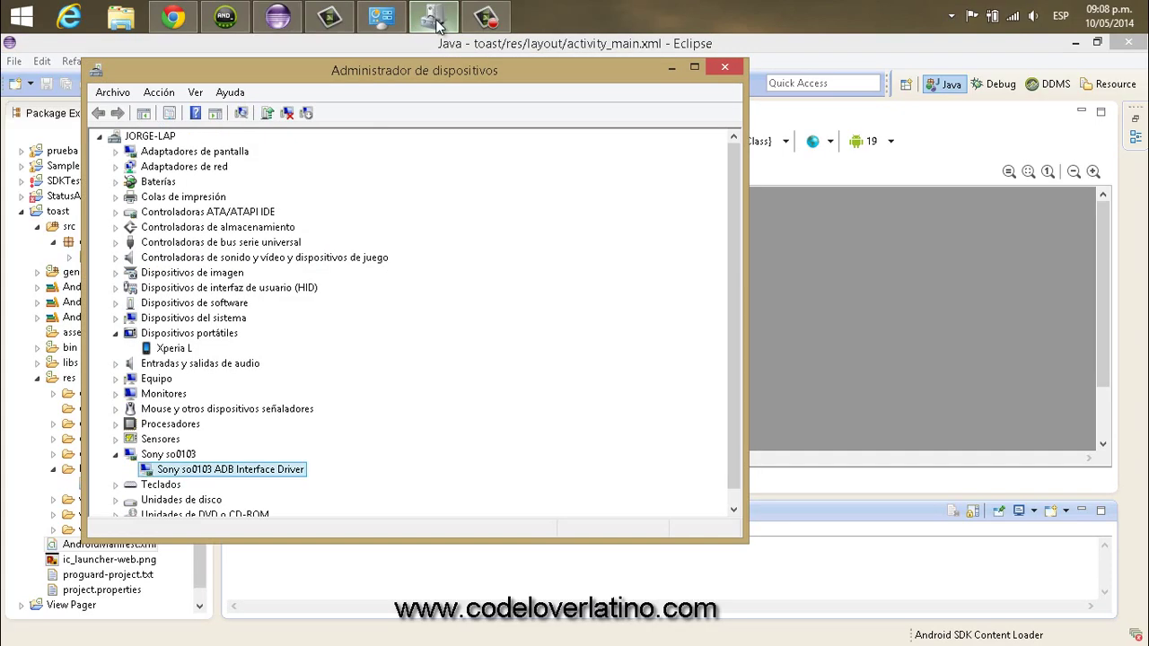
drag(371, 73, 533, 80)
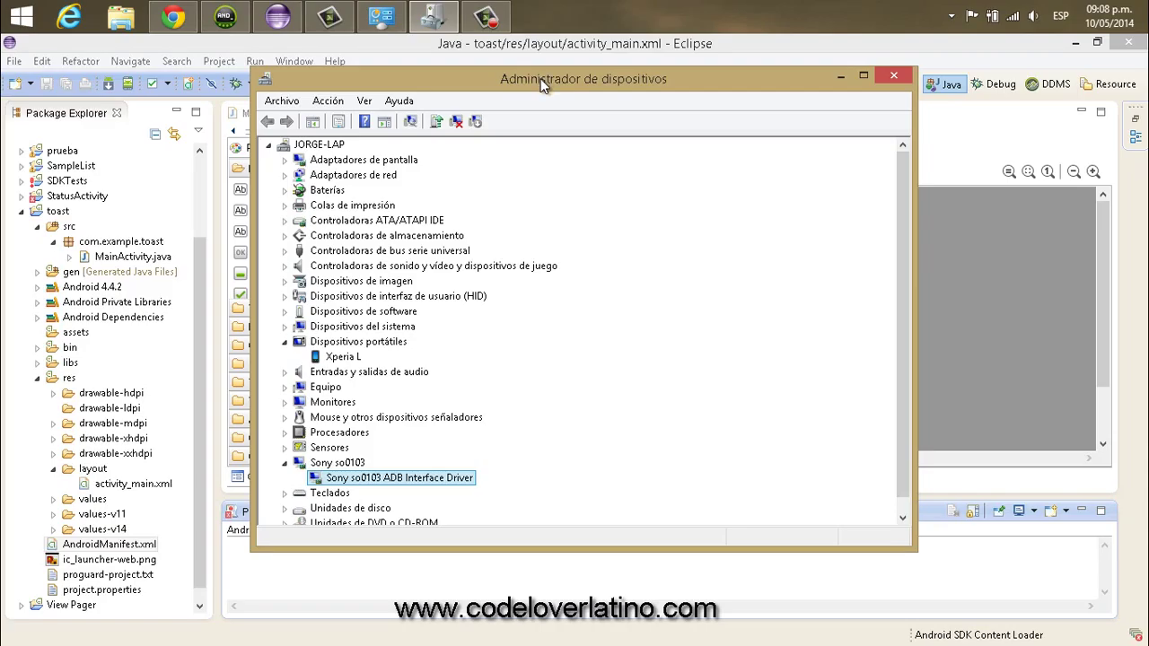
drag(545, 79, 571, 76)
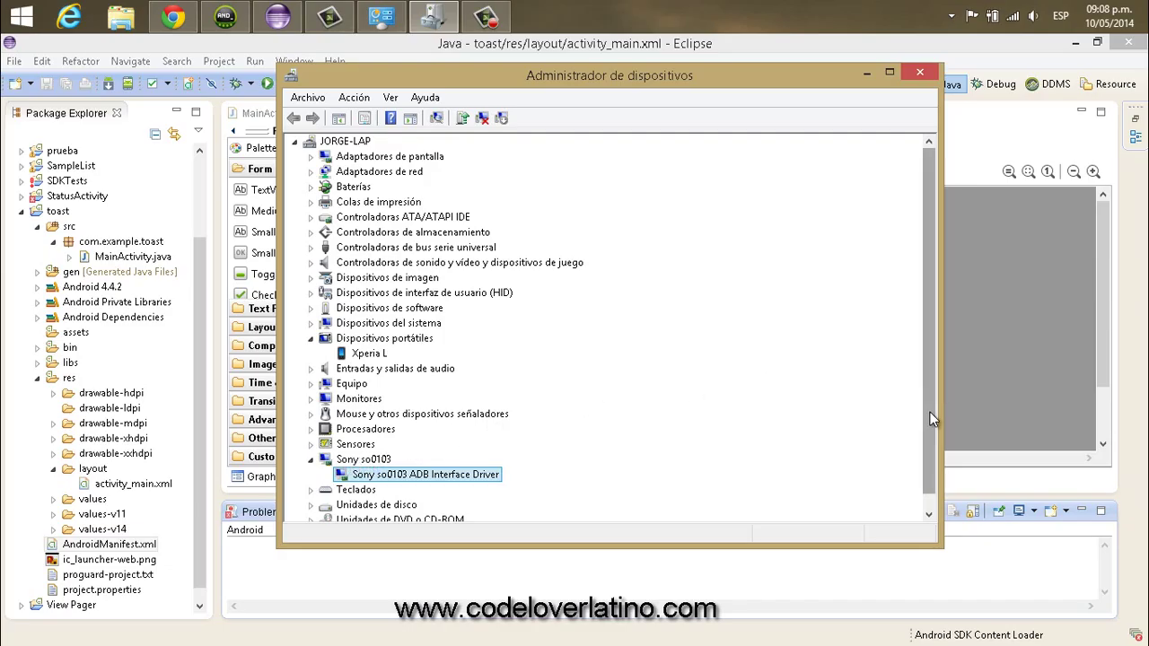
drag(930, 412, 928, 447)
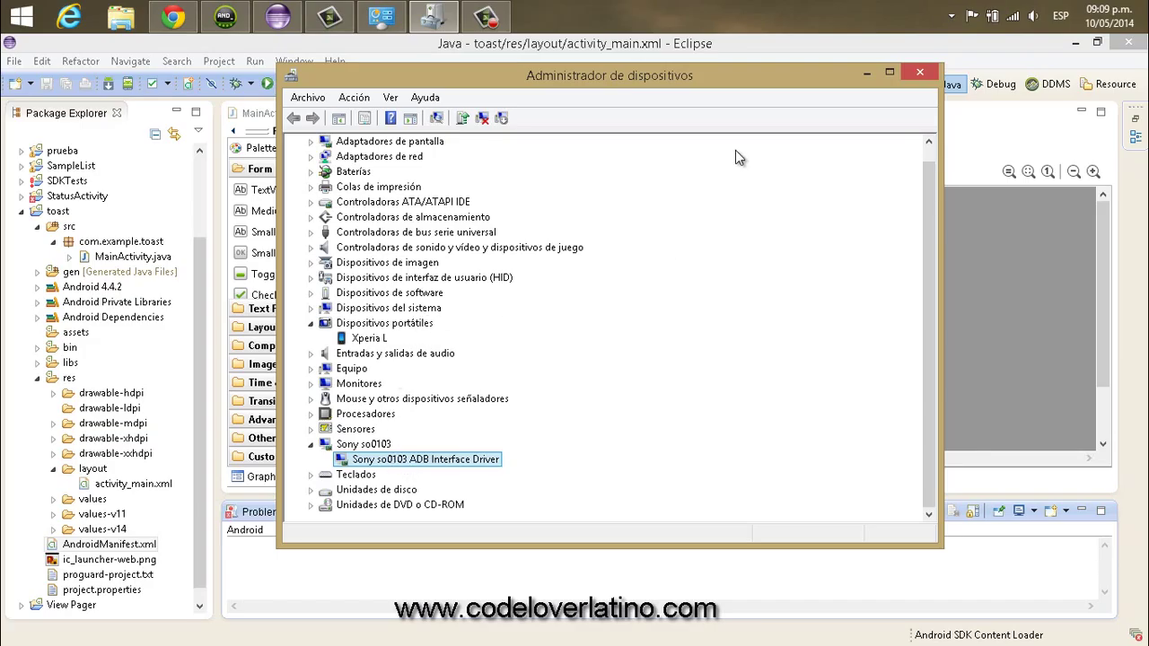
click(867, 72)
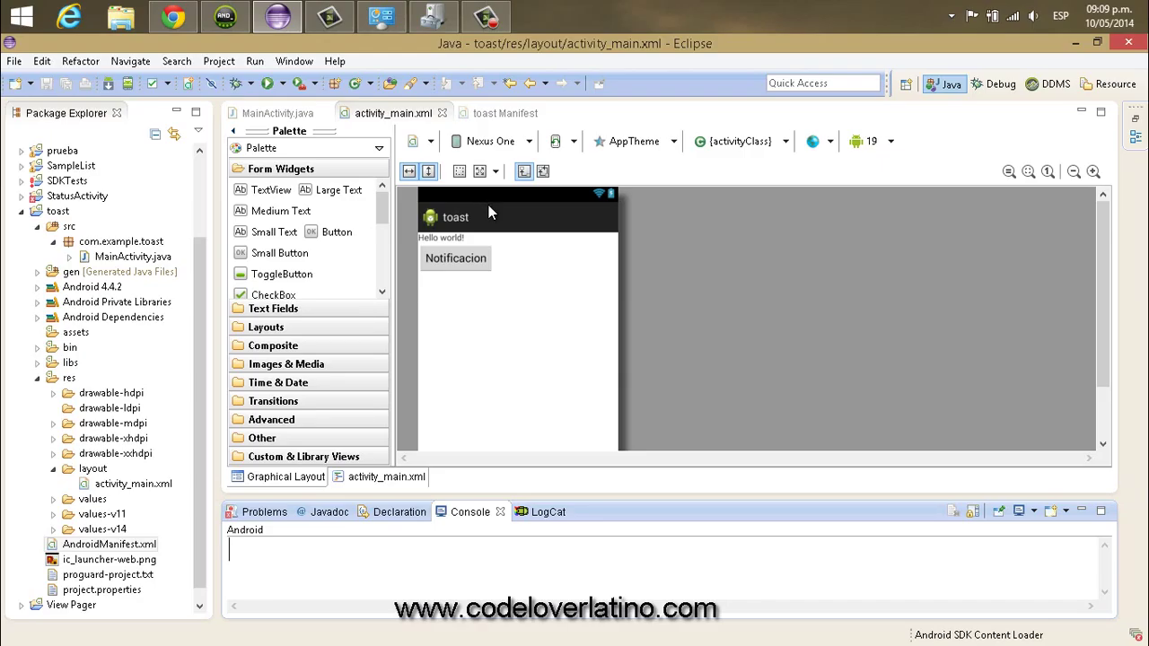
- Search Windows for "companion 2.1" and open Sony PC Companion 2.1
key(super)
text(pc)
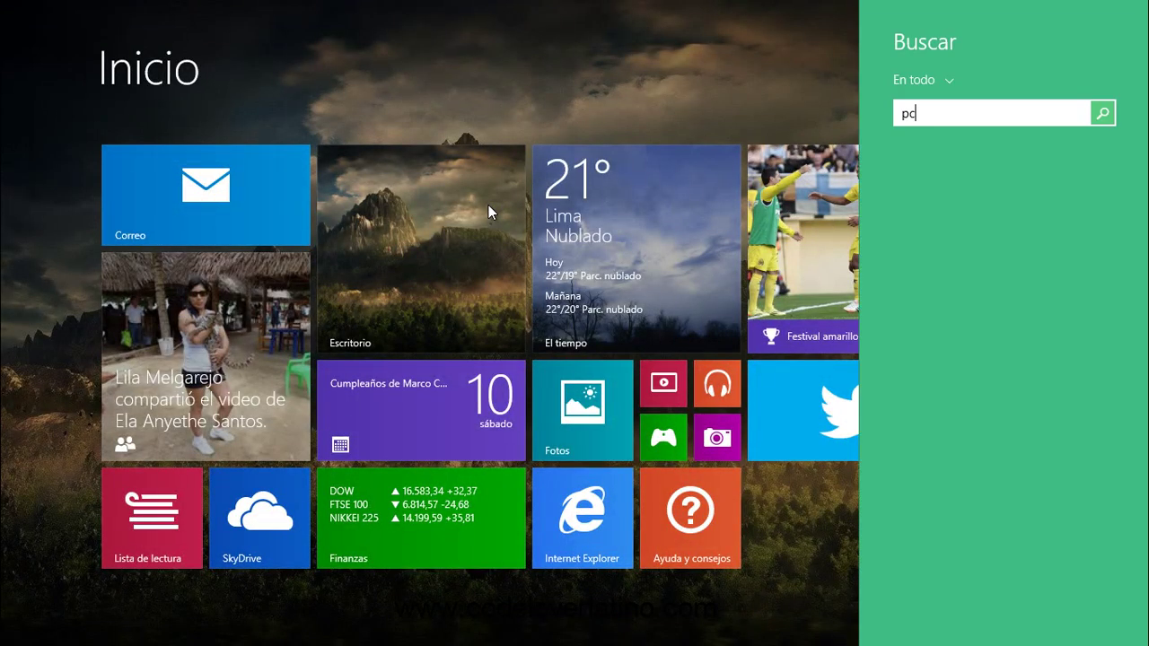
key(BackSpace)
key(BackSpace)
text(companio)
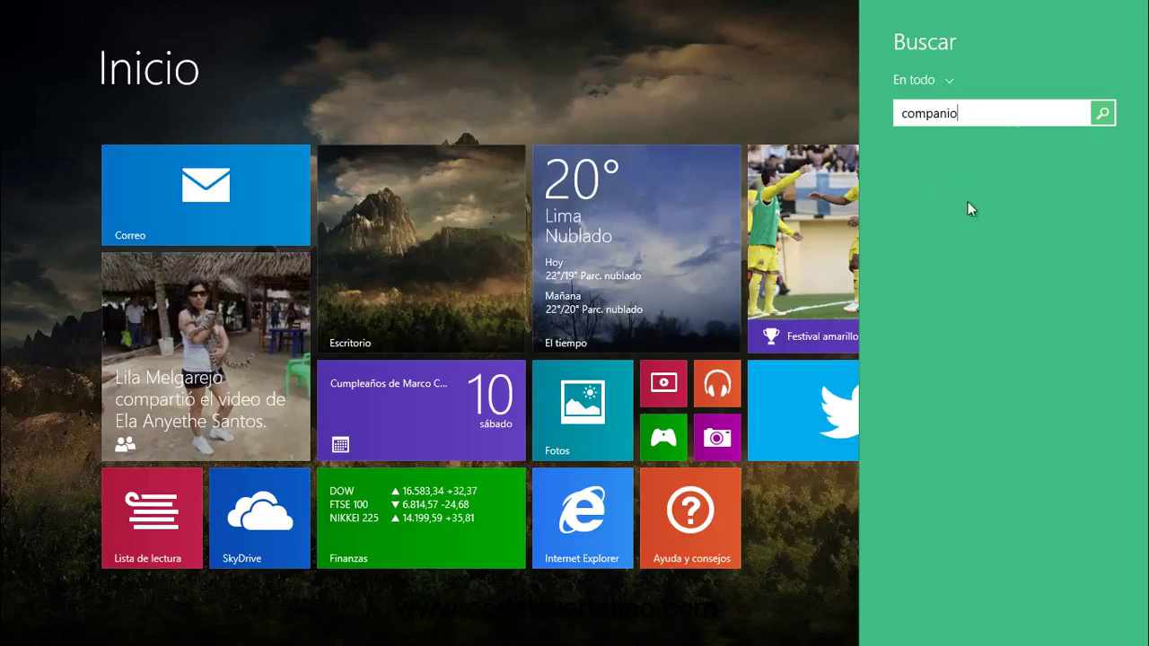
text(n 2.1)
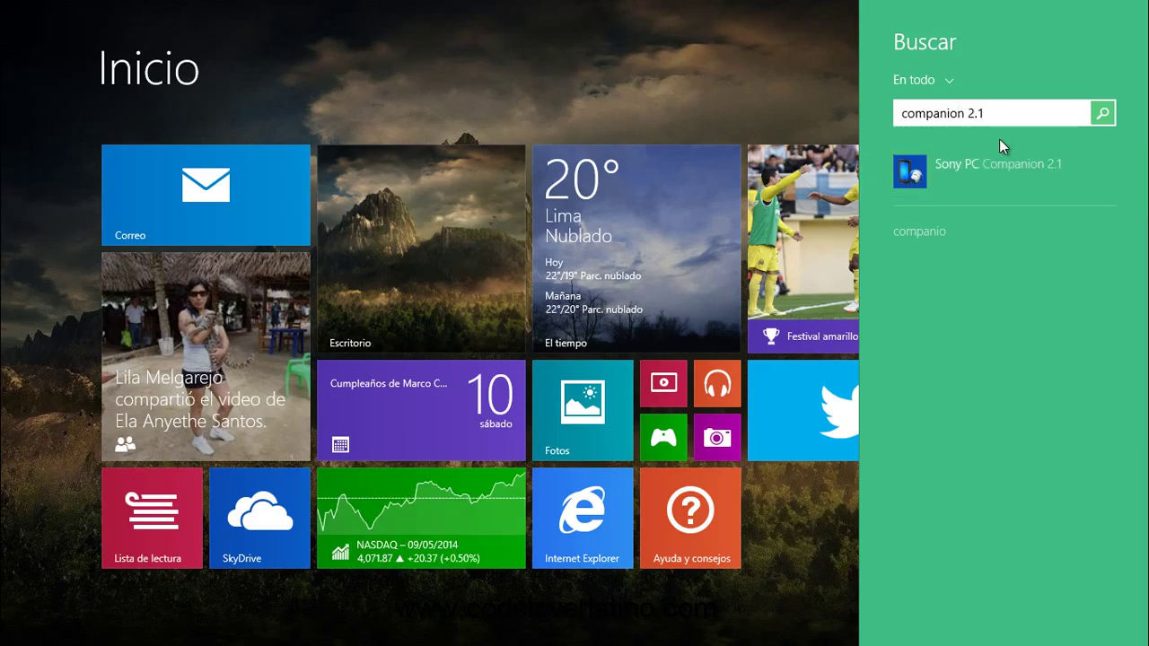
click(961, 161)
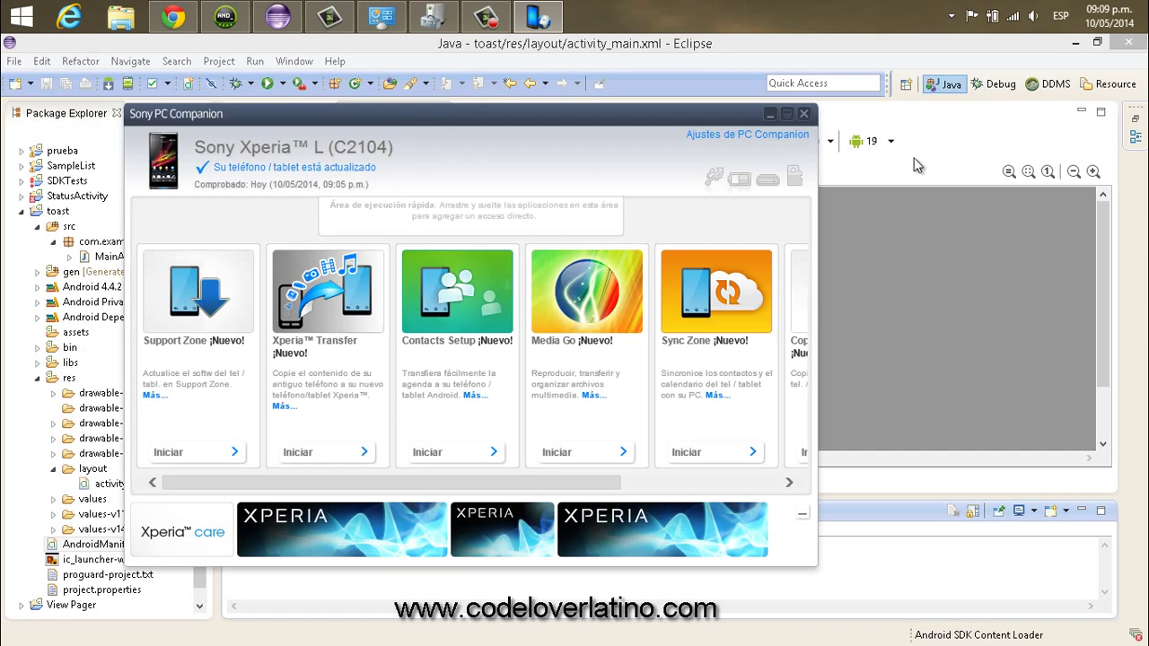
- Examine the Xperia L status and the available functions in Sony PC Companion, and minimize its window
drag(508, 113, 634, 123)
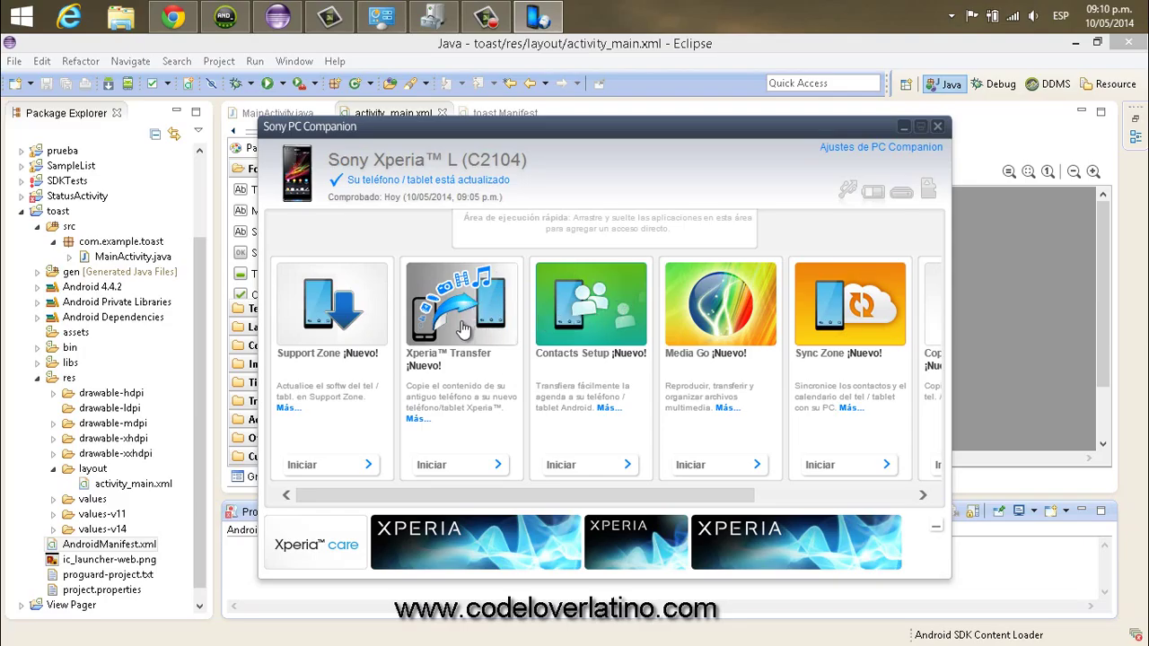
drag(643, 501, 860, 504)
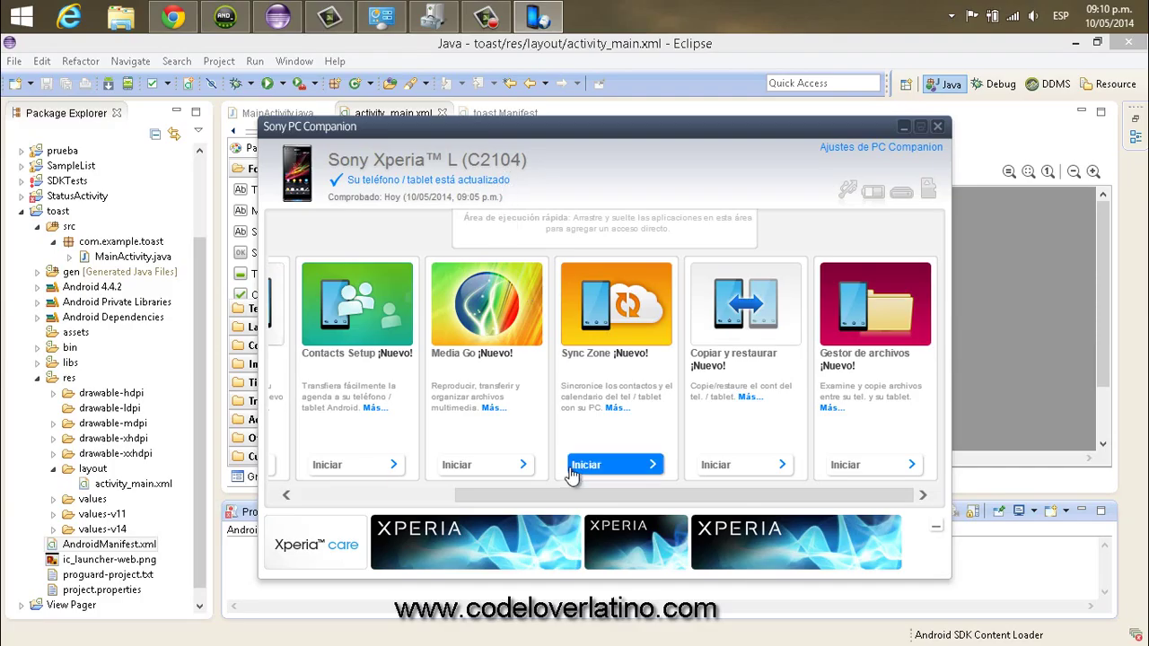
drag(600, 492, 412, 489)
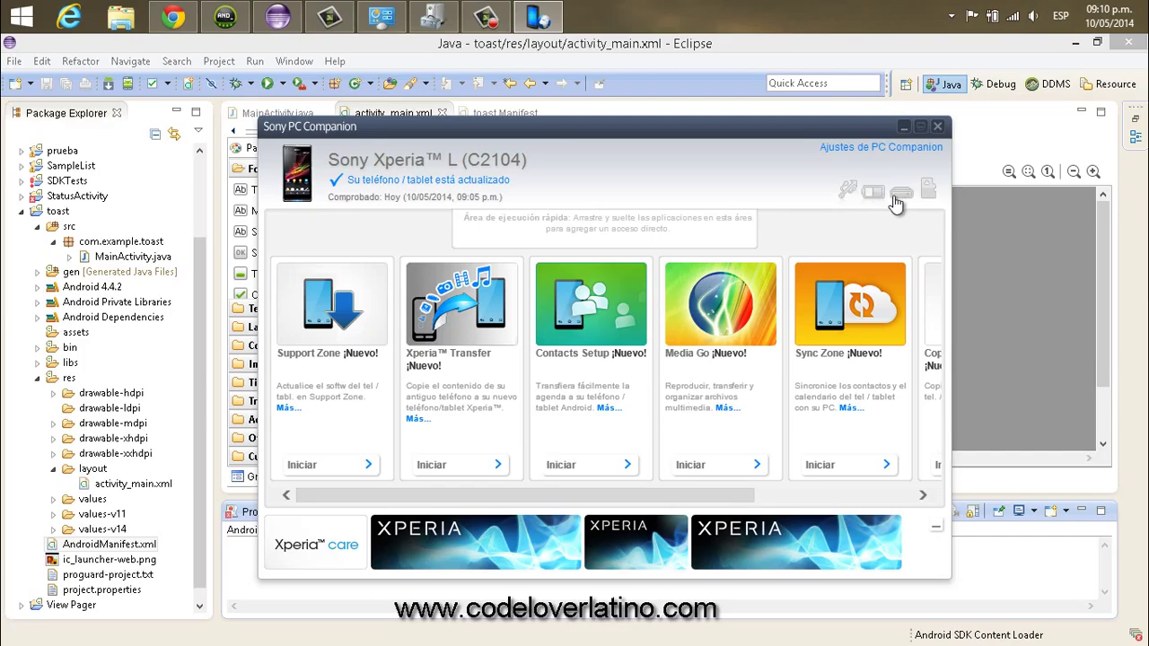
mouse_move(872, 199)
mouse_move(876, 197)
drag(725, 134, 746, 141)
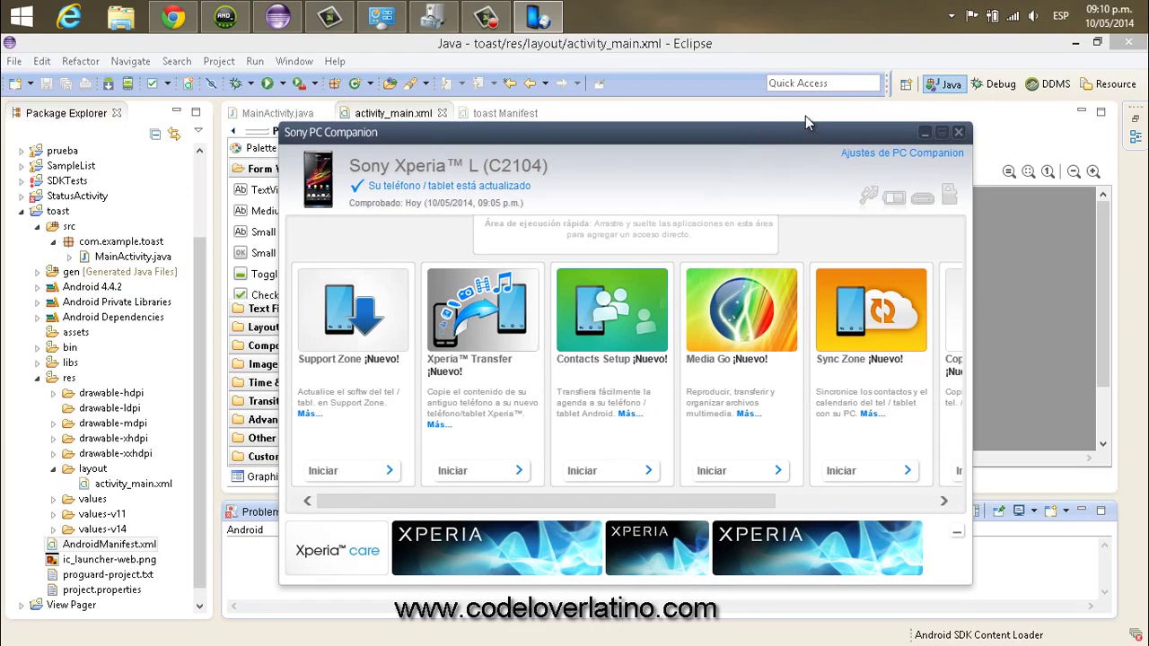
click(925, 133)
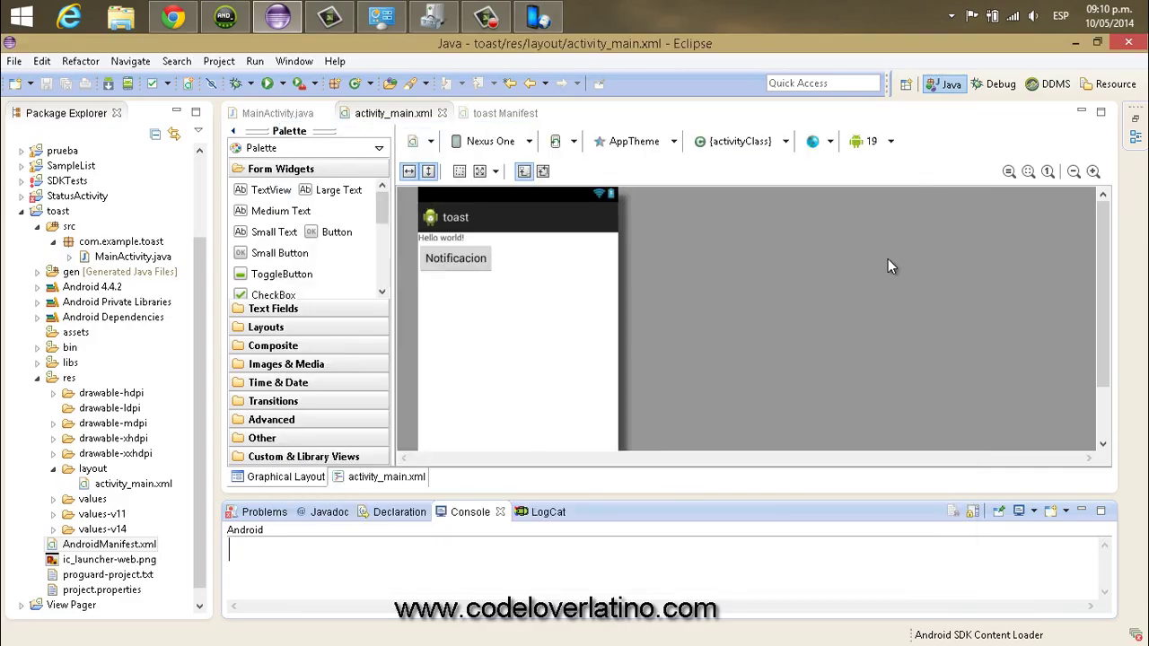
- Open the Android SDK Manager, examine the Google USB Driver entry under Extras, and minimize the window
click(112, 84)
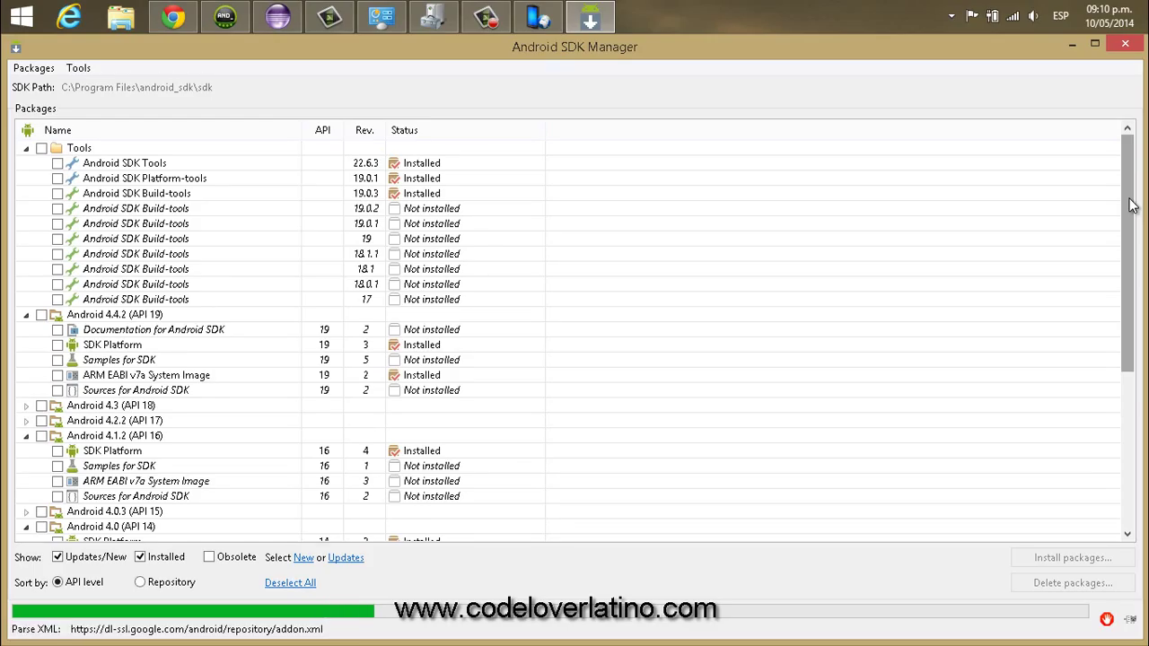
scroll(1083, 458, down, 5)
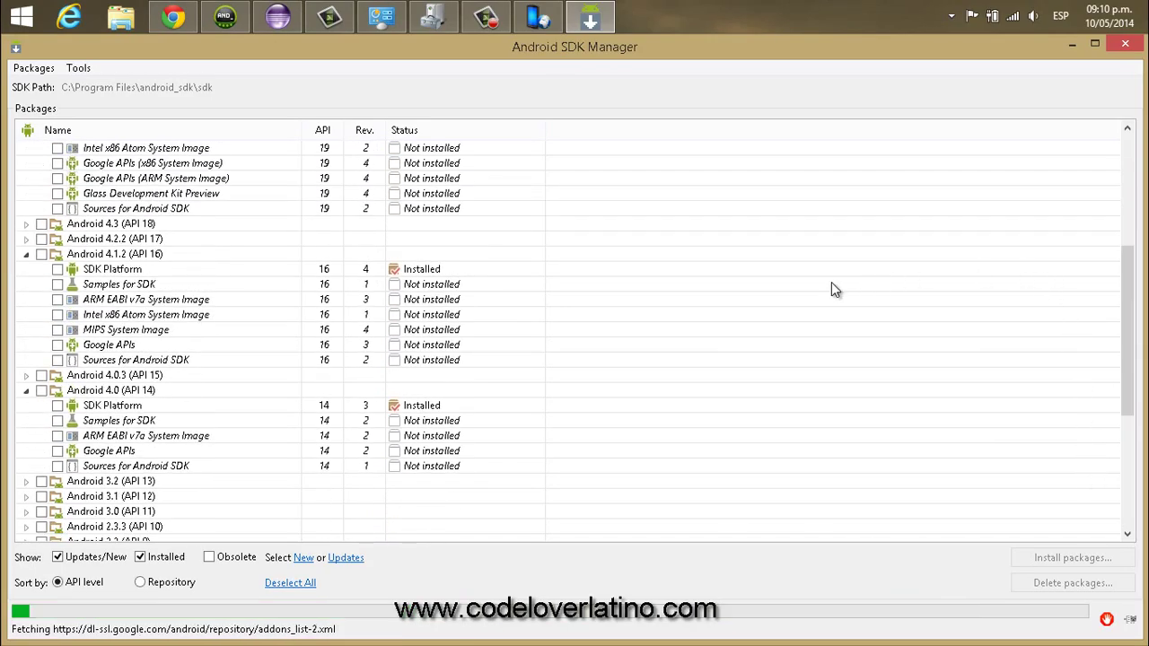
scroll(808, 305, down, 6)
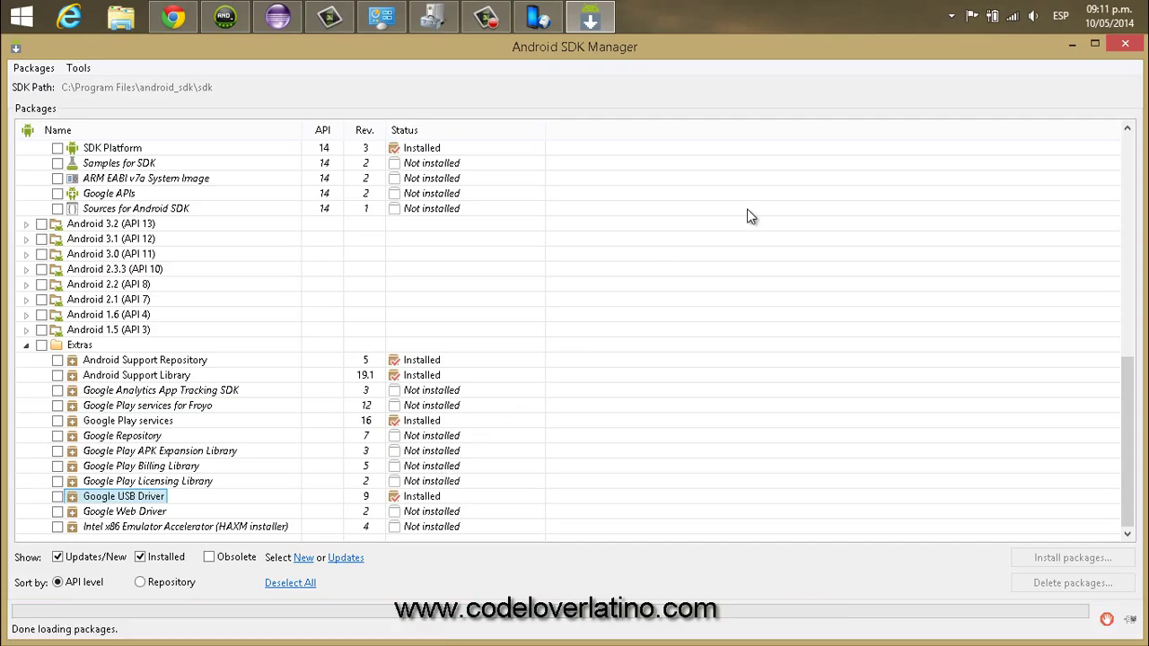
click(1073, 45)
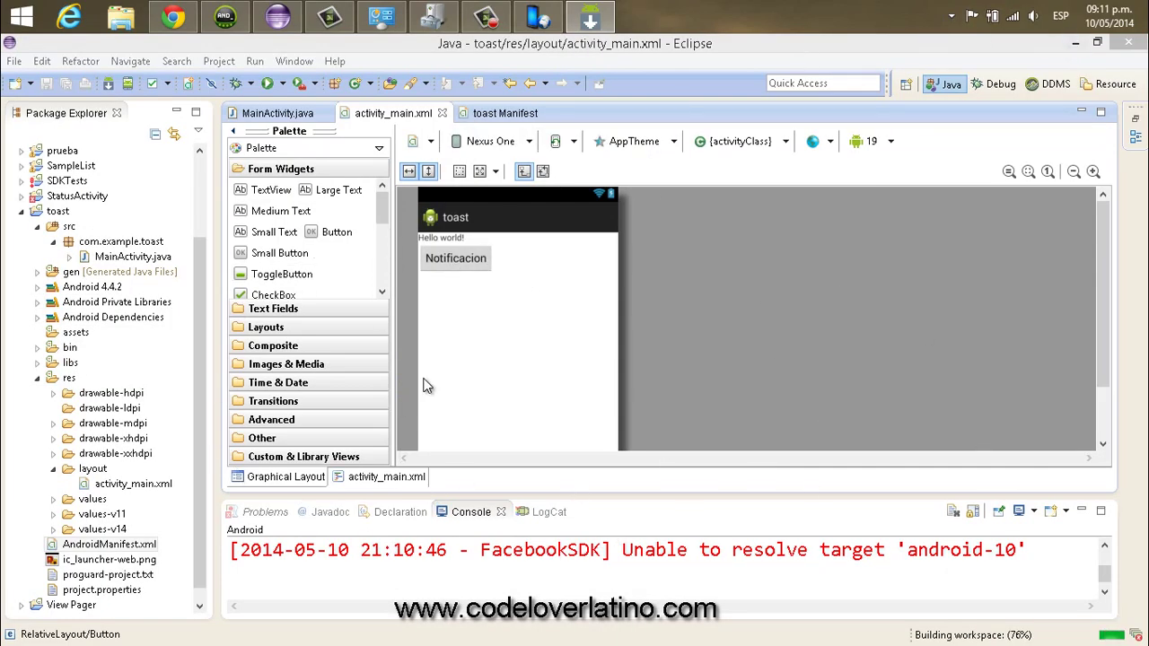
- Run the toast project with prueba_configuracion and choose the connected Sony C2104 phone as the target device
click(283, 83)
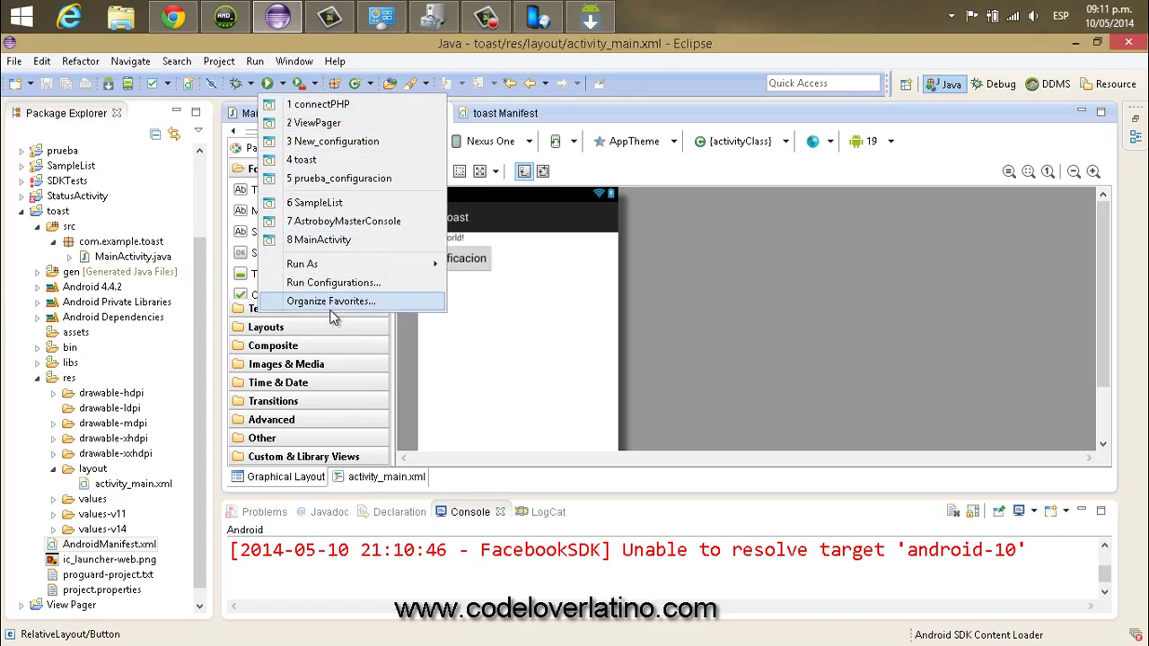
click(341, 184)
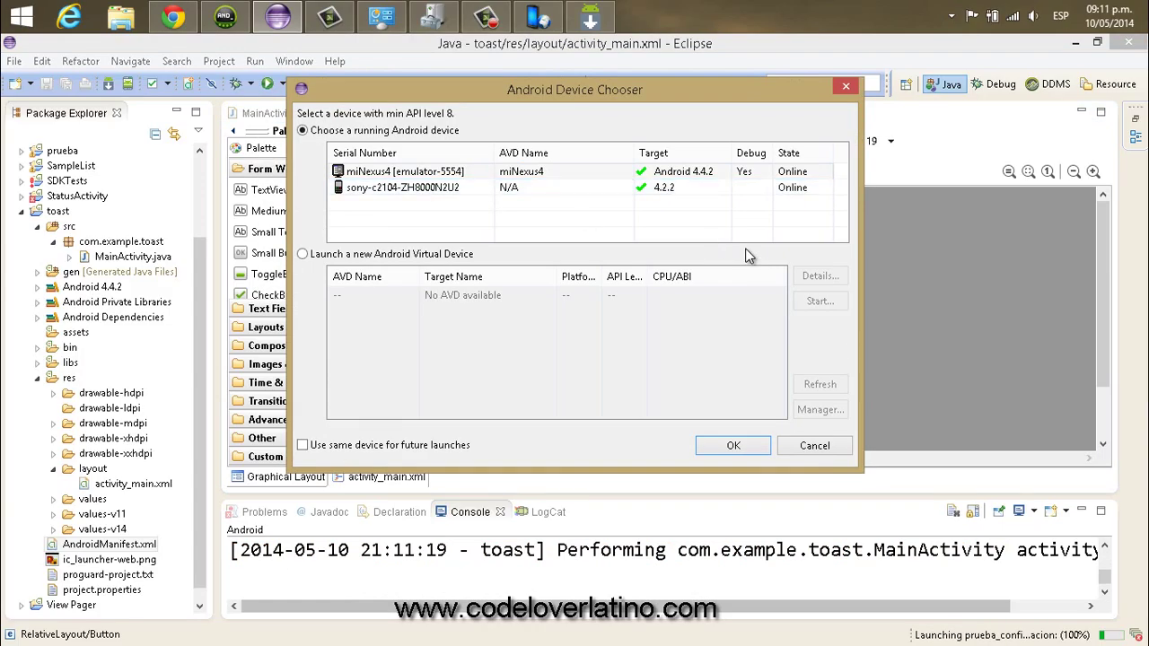
click(401, 172)
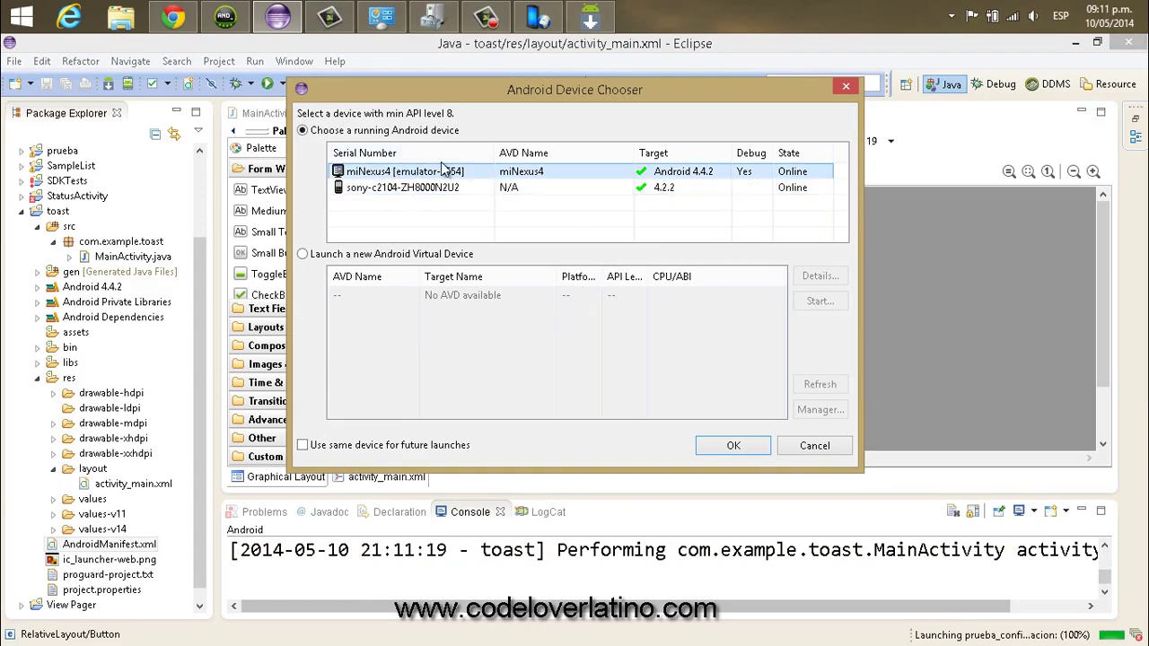
click(240, 16)
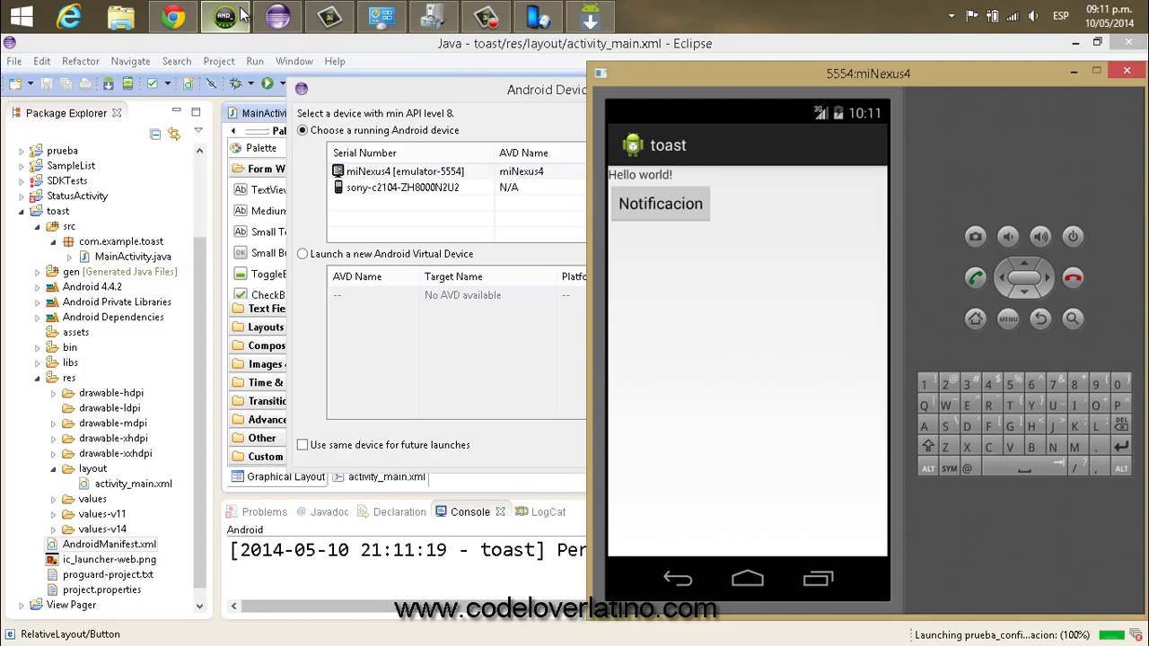
click(240, 16)
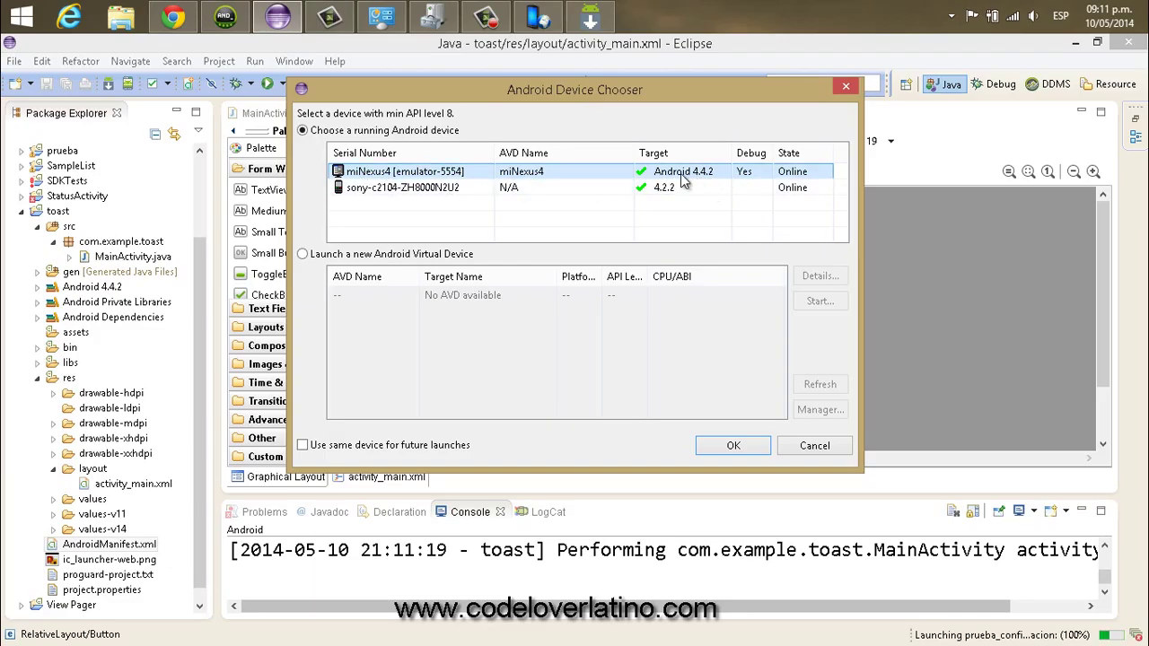
click(408, 188)
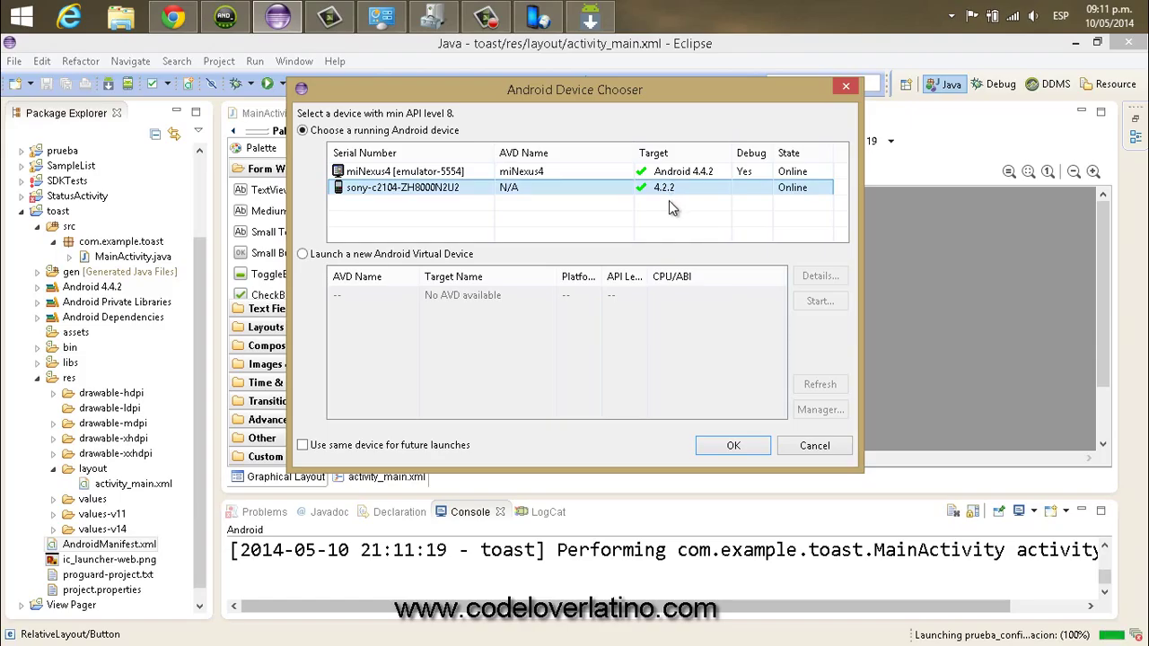
click(732, 448)
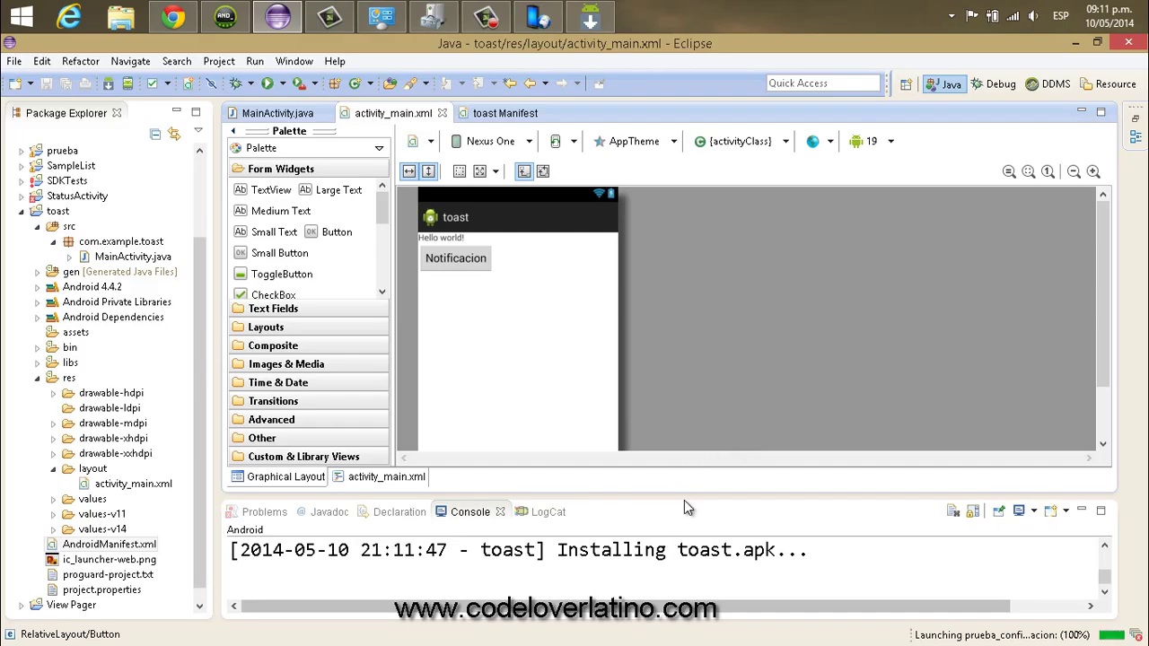
- Enlarge the console and examine the messages about installing toast.apk and starting its activity on the phone
drag(683, 496, 680, 340)
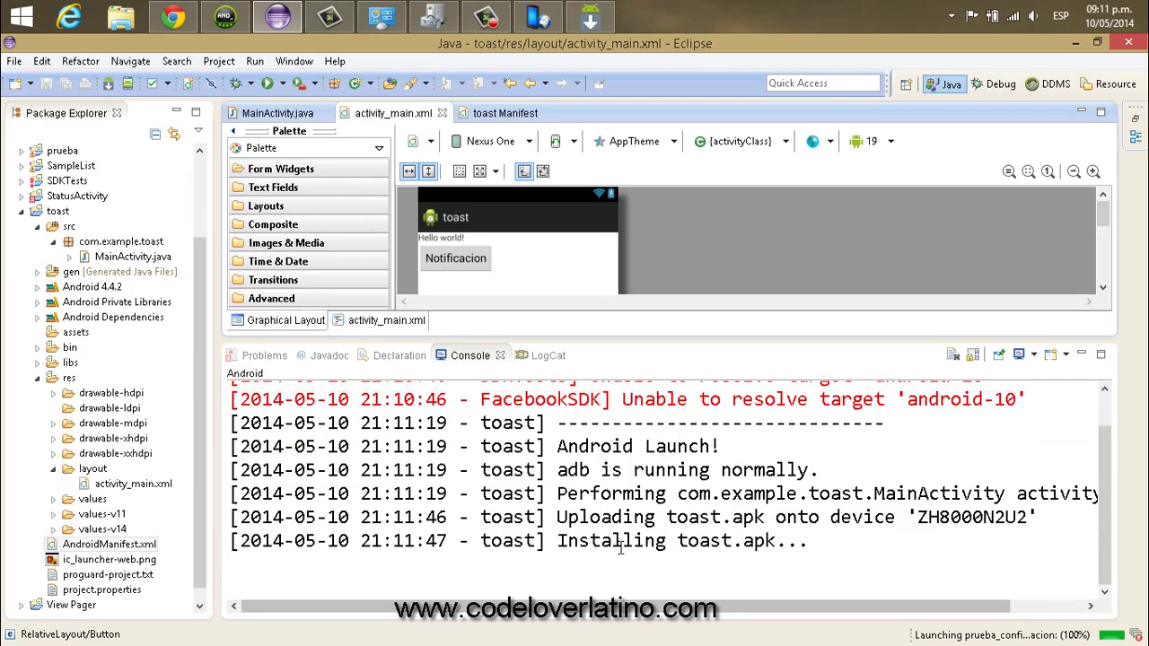
drag(573, 545, 807, 541)
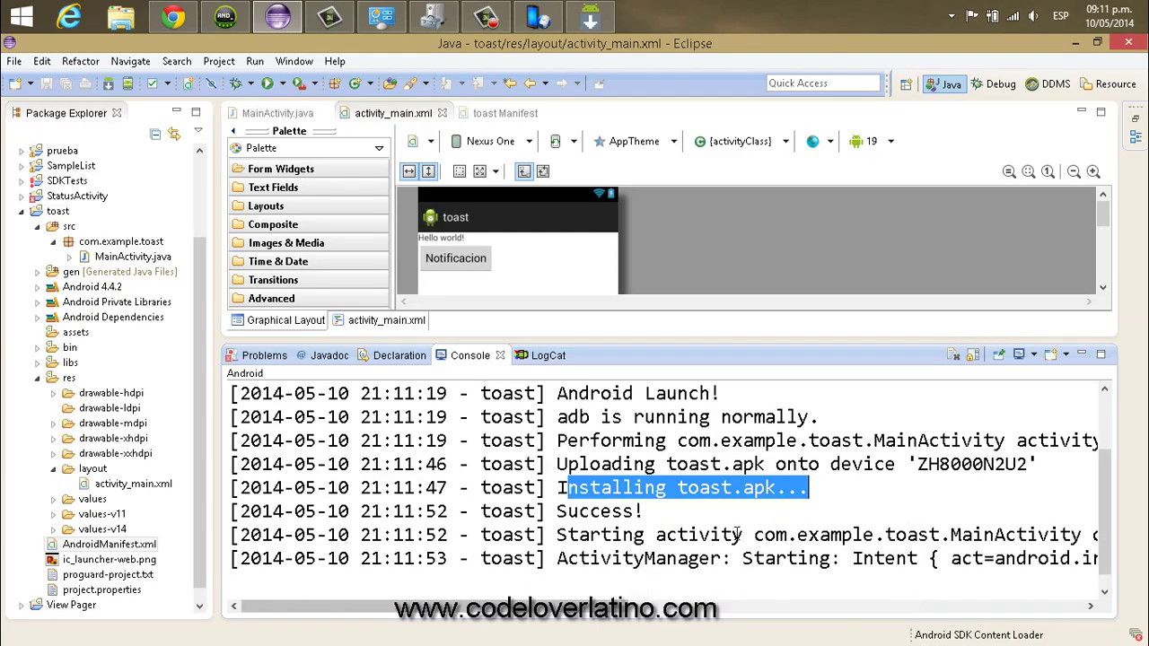
drag(578, 512, 798, 536)
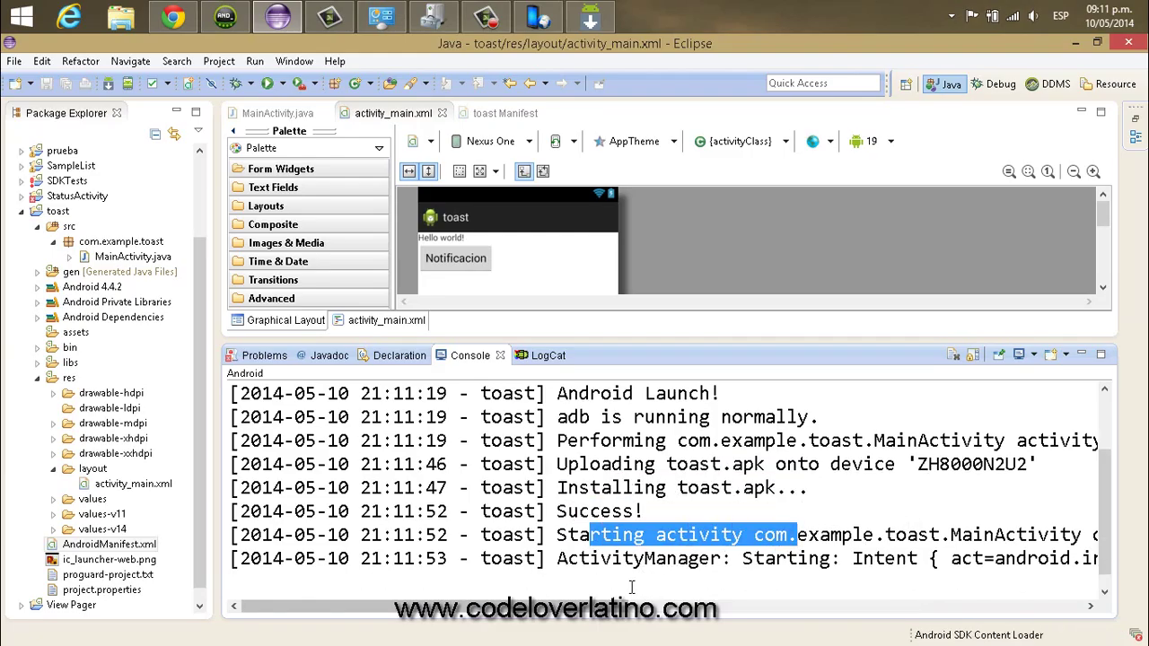
drag(612, 606, 628, 631)
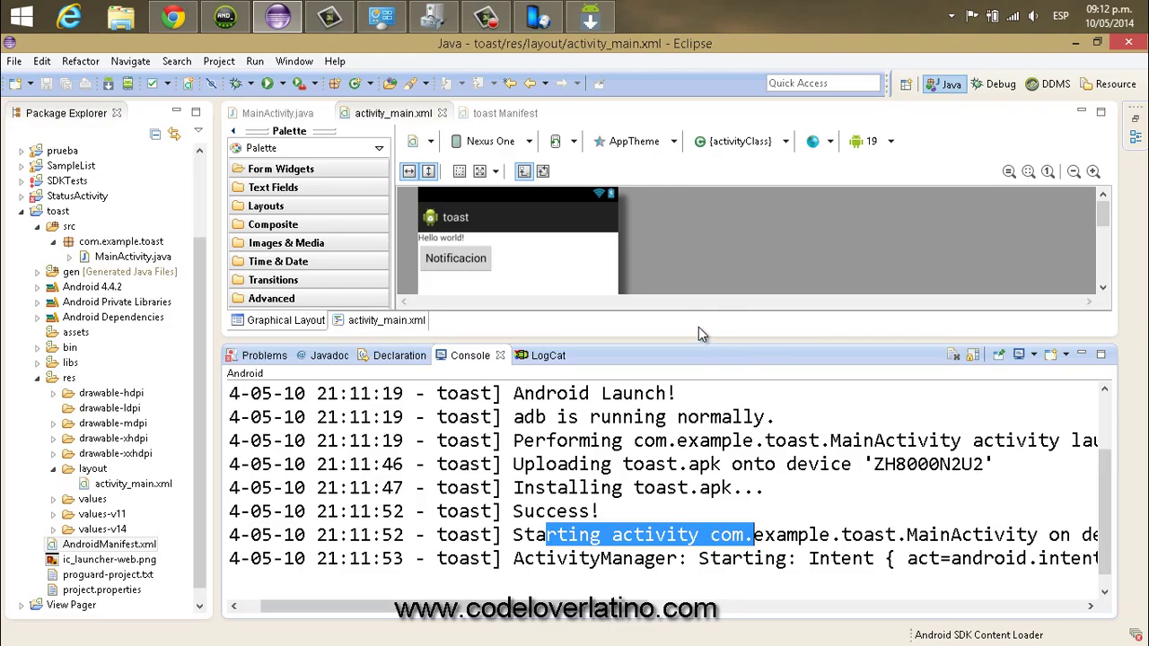
- In the DDMS perspective, collapse the miNexus4 emulator's process list and capture the Sony phone's screen
click(1052, 84)
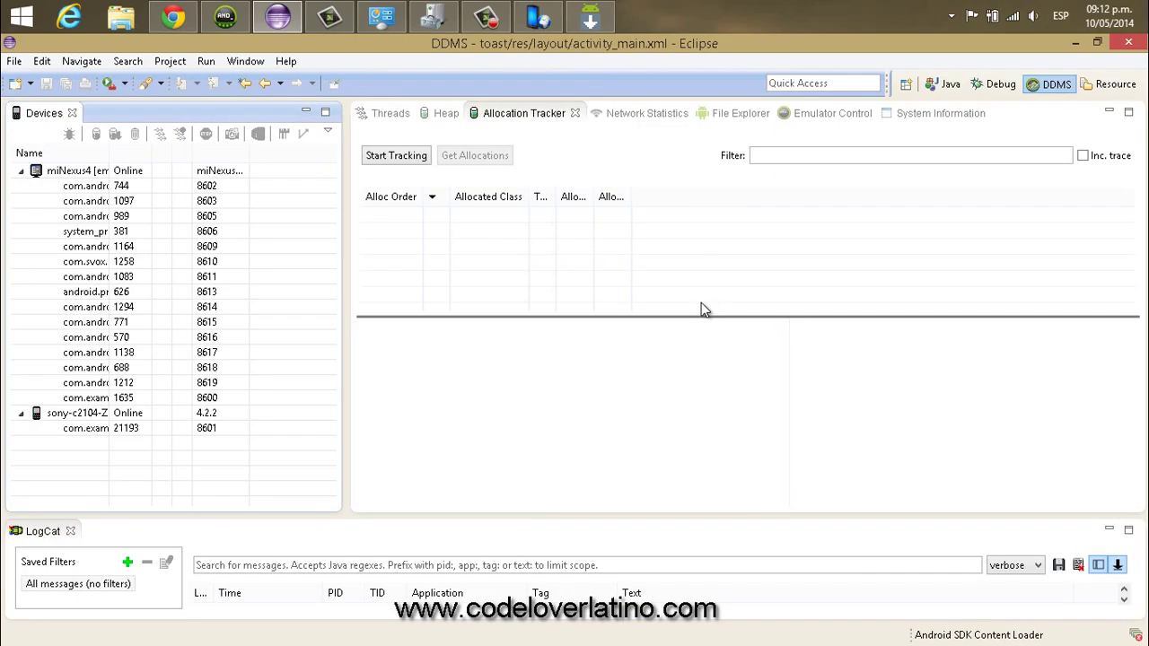
click(20, 170)
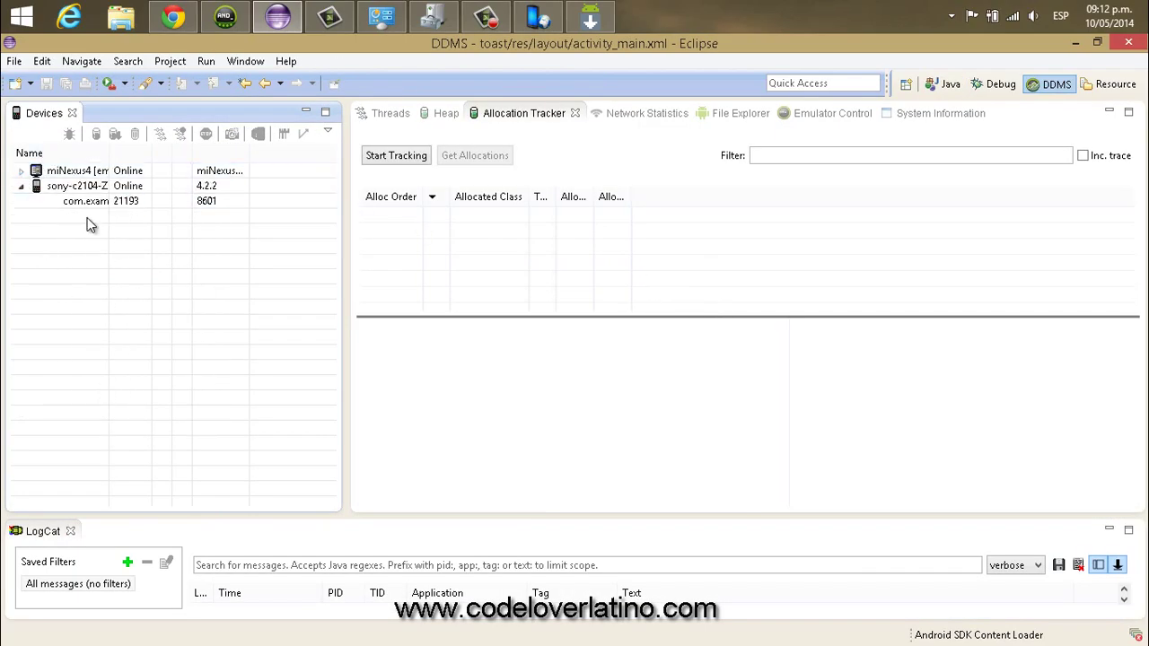
click(90, 186)
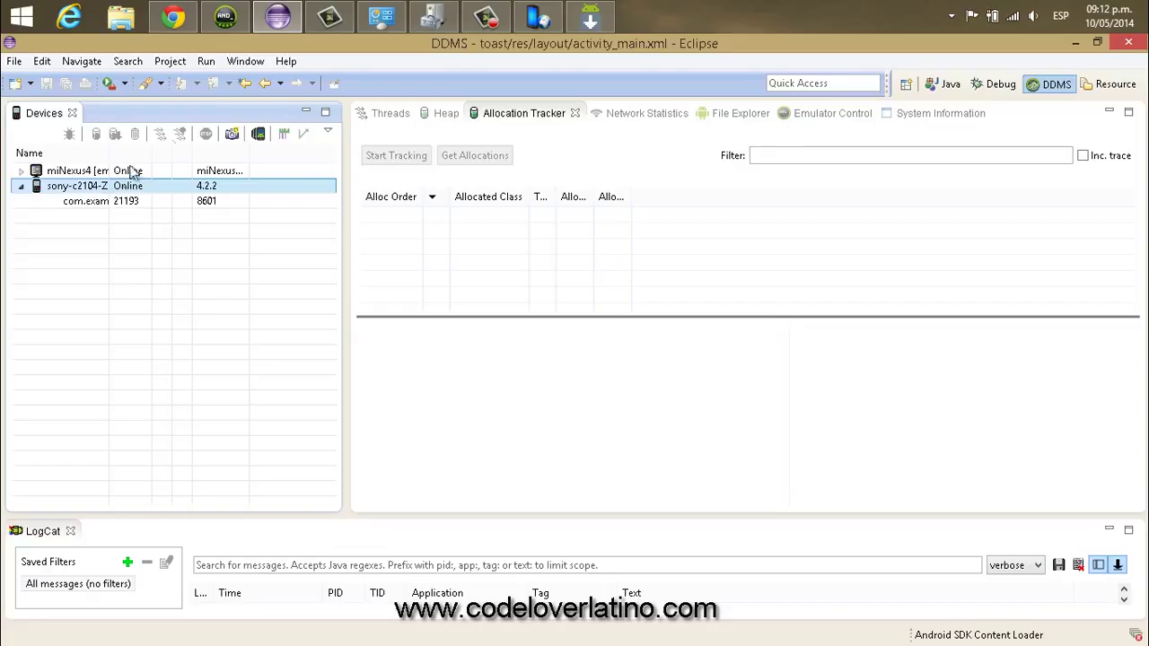
click(232, 135)
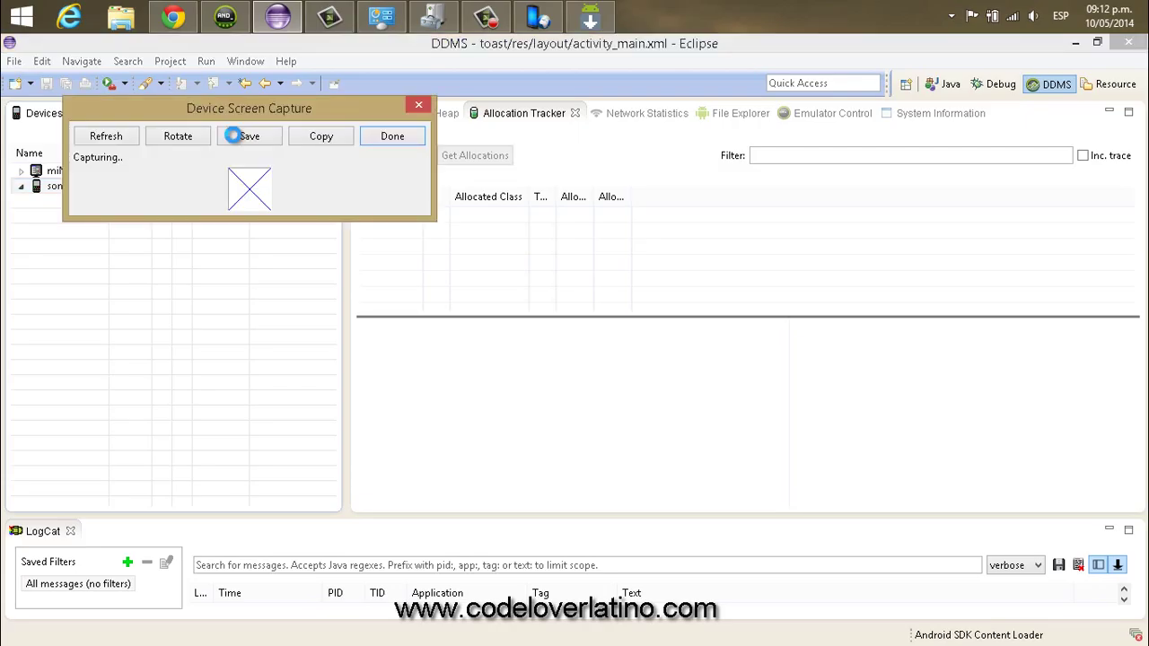
drag(265, 113, 353, 34)
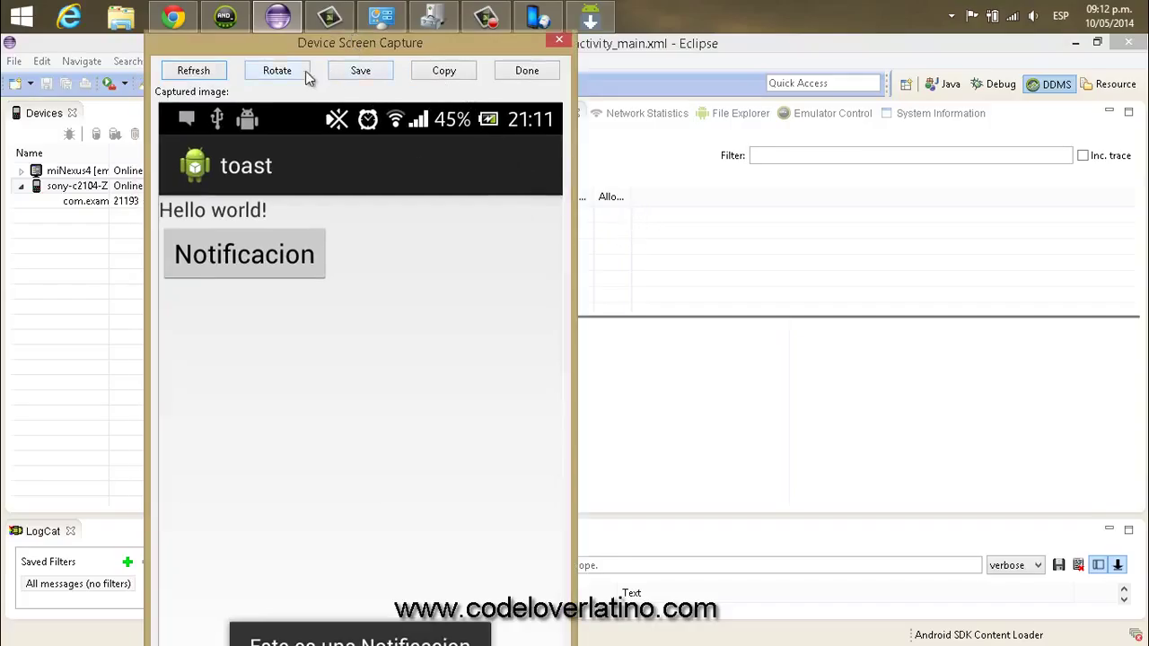
- Save the captured image to the desktop (Escritorio) as device-2014-05-10-211226.png and close the Device Screen Capture window
click(377, 72)
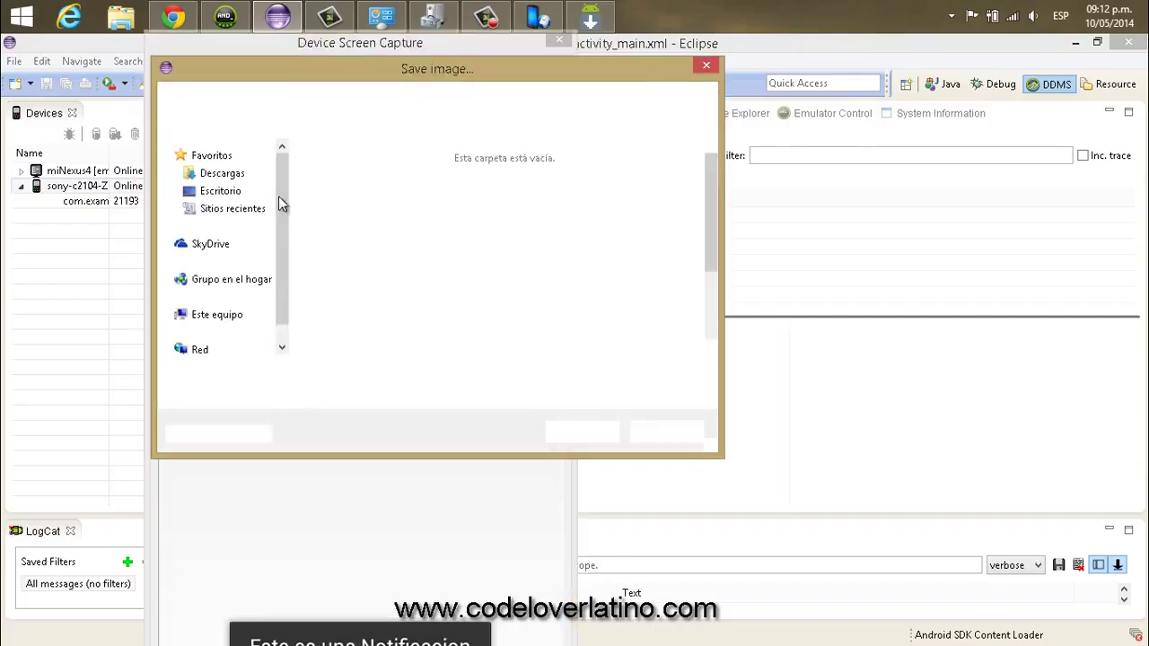
click(226, 190)
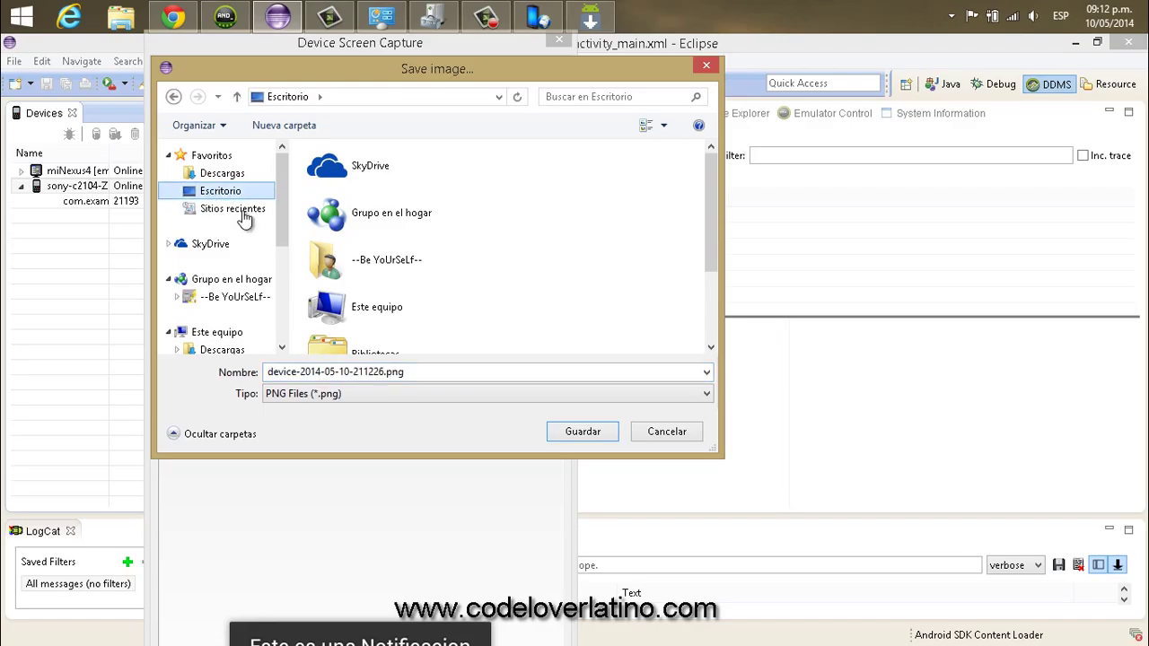
click(464, 377)
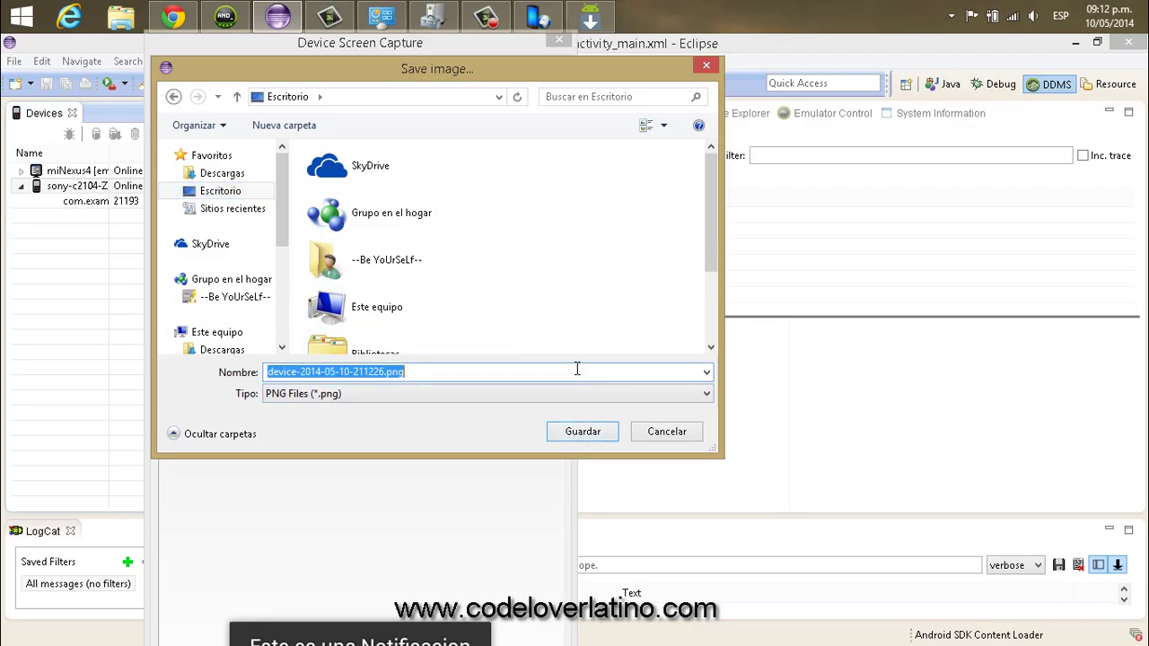
click(584, 434)
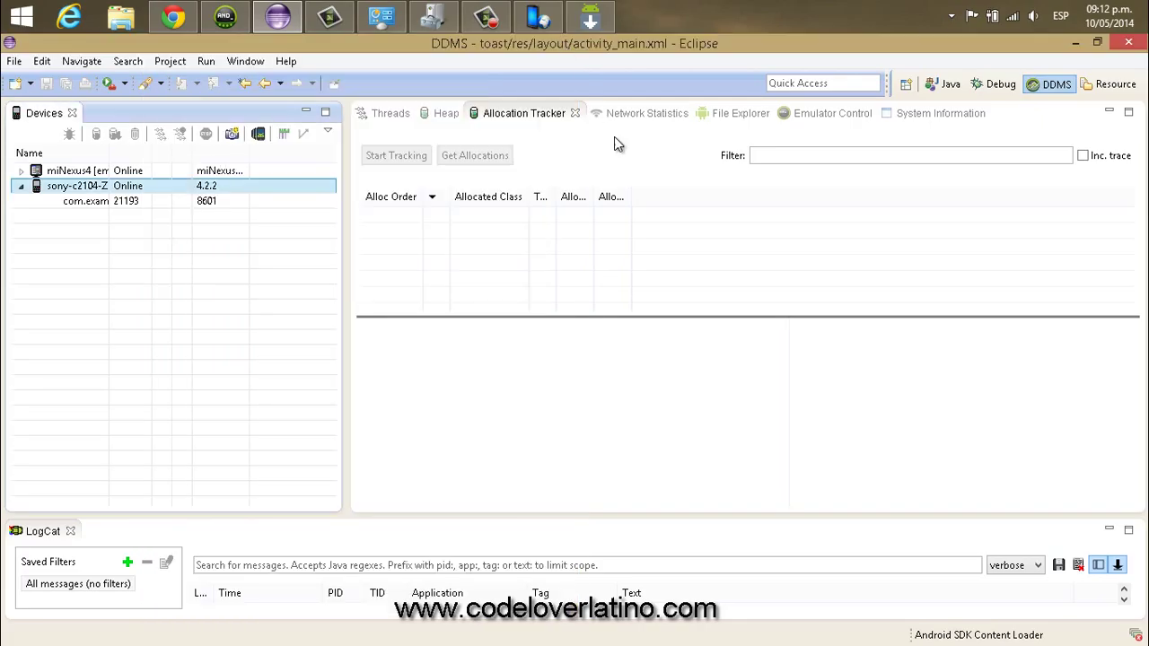
click(559, 39)
- Clear the open windows off the desktop, move device-2014-05-10-211226.png to the middle of the desktop, and open it
click(1077, 44)
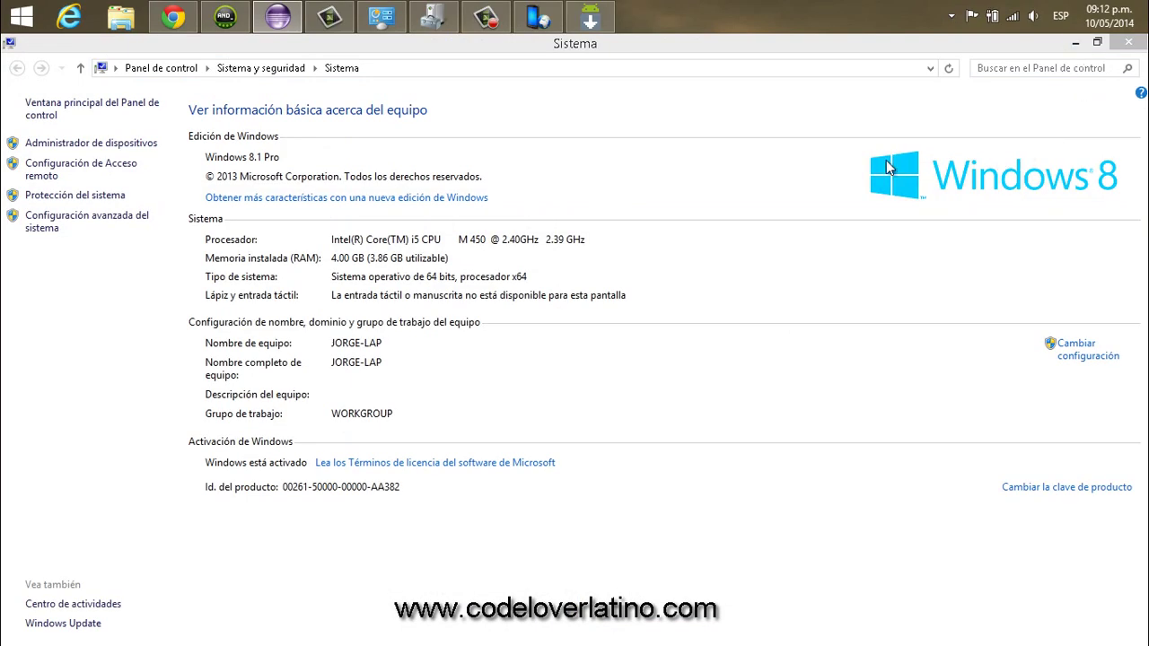
click(1128, 43)
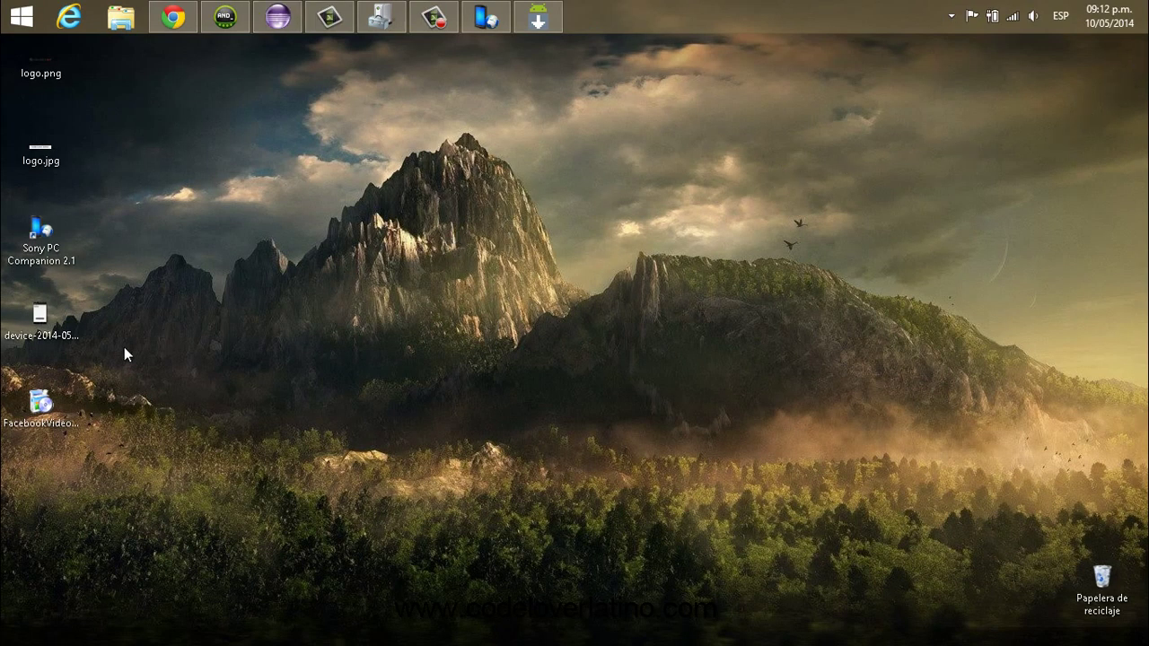
click(45, 325)
drag(50, 332, 620, 332)
drag(777, 187, 774, 430)
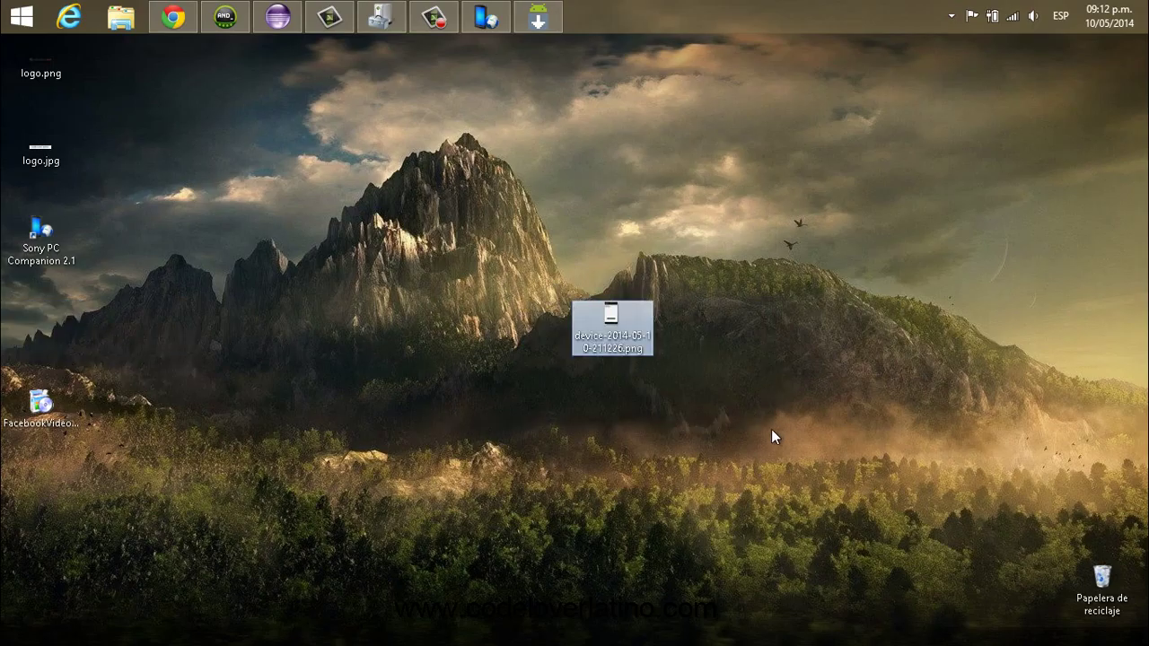
double_click(623, 329)
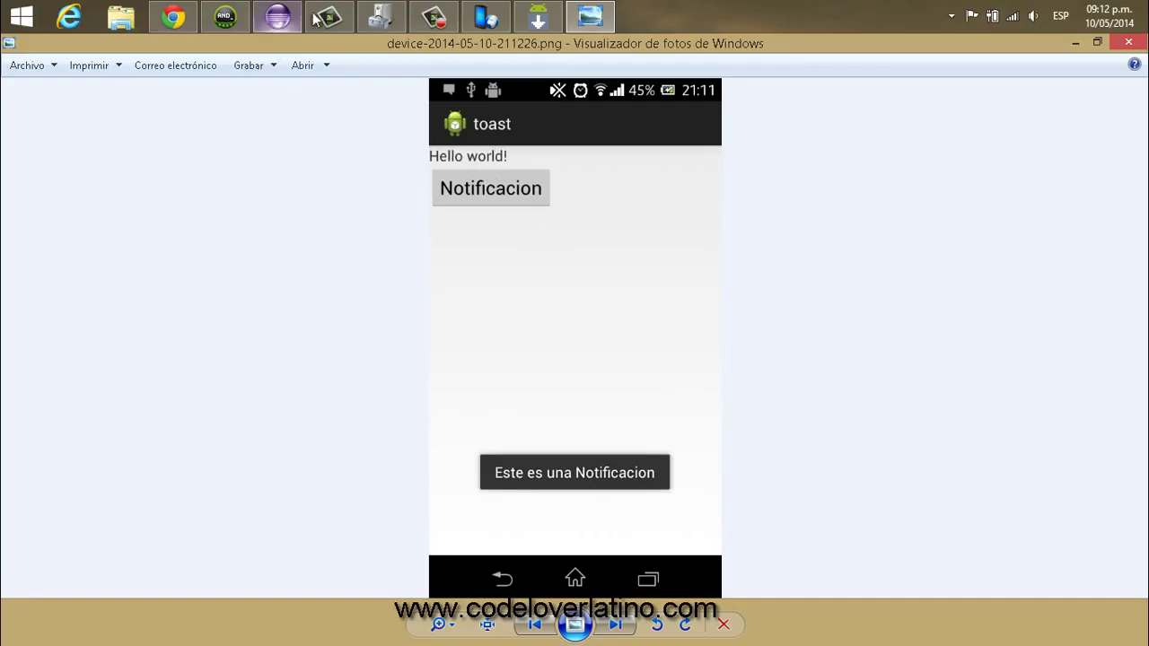
- Bring up the miNexus4 emulator and place it beside the phone screenshot to compare the toast app on both
click(224, 17)
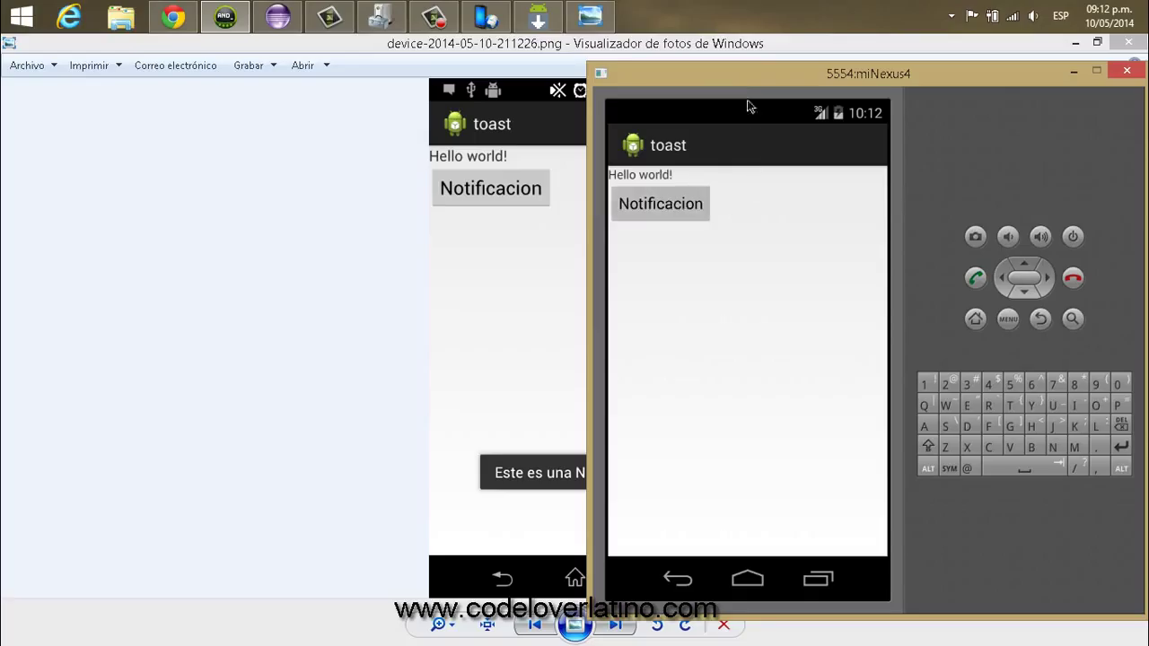
drag(742, 77, 1011, 75)
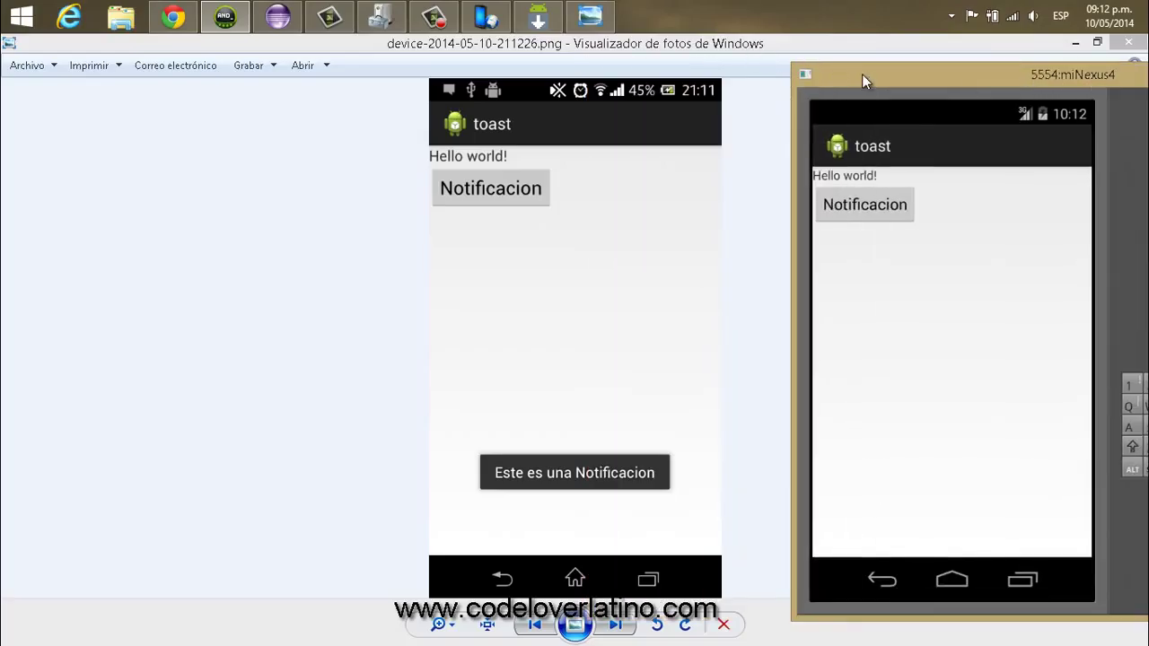
drag(861, 76, 870, 77)
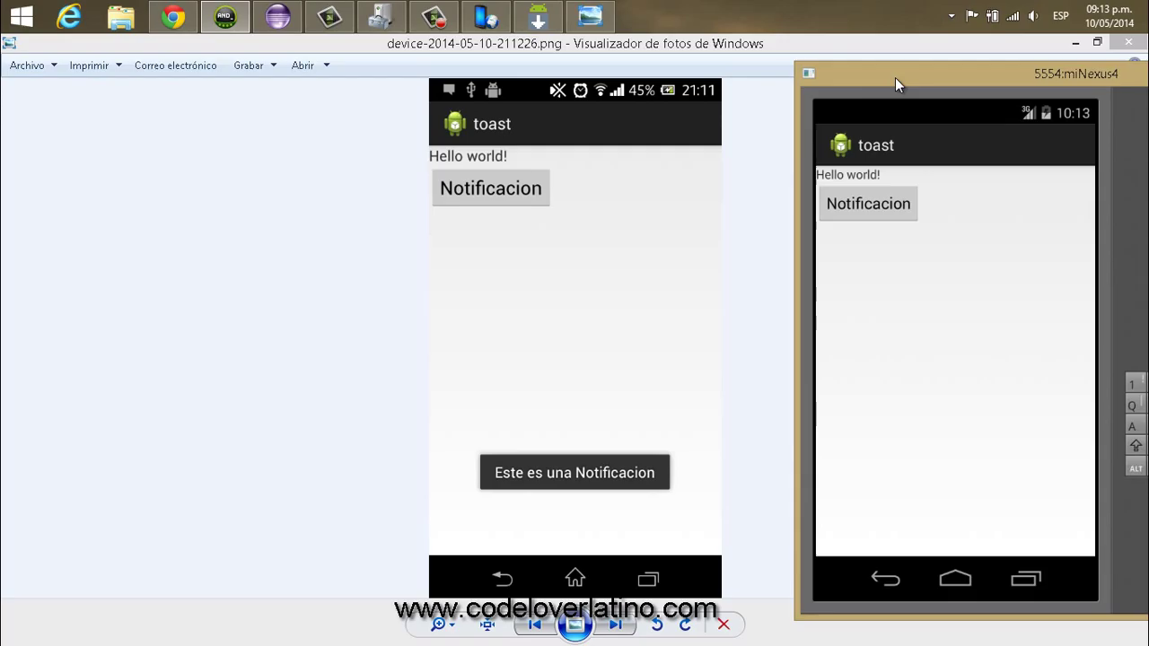
drag(895, 77, 839, 75)
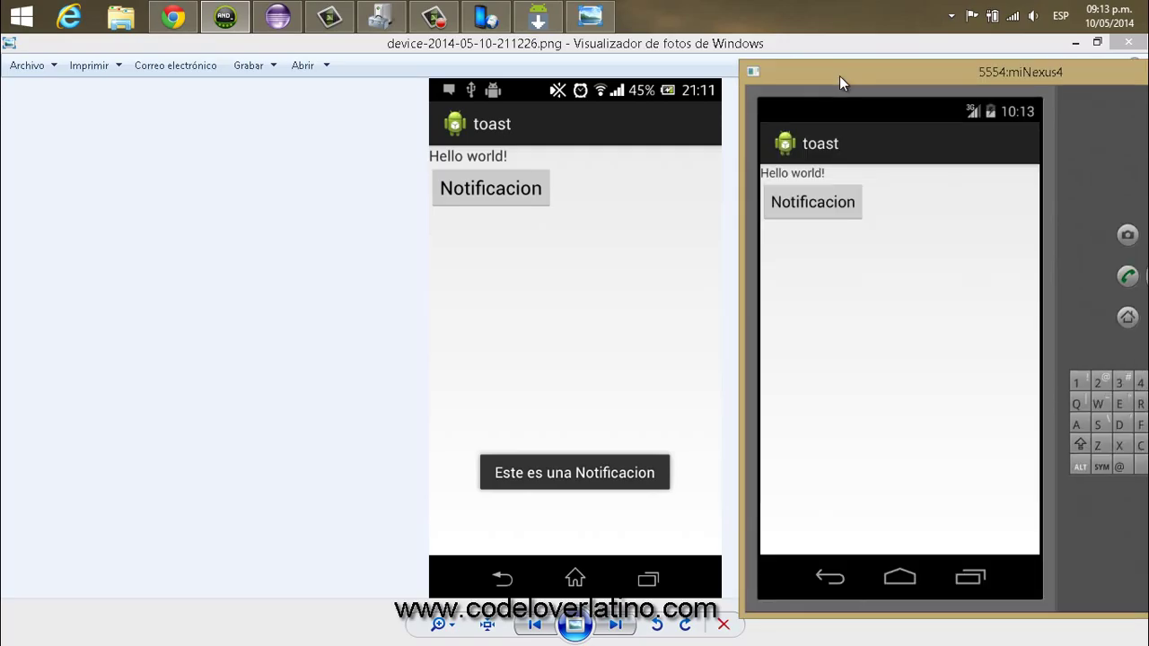